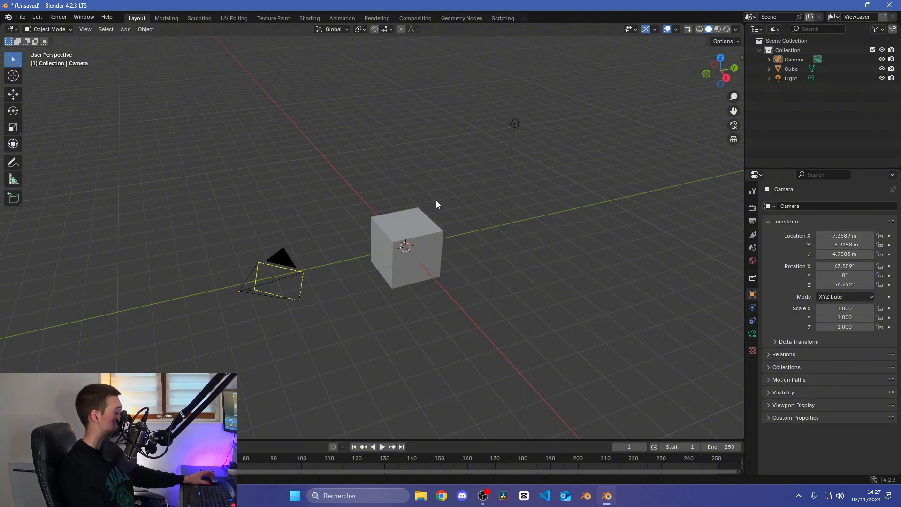
# Step: Delete the default cube with the viewport set to top orthographic view
pyautogui.moveTo(443, 192); pyautogui.dragTo(504, 227, button='middle')
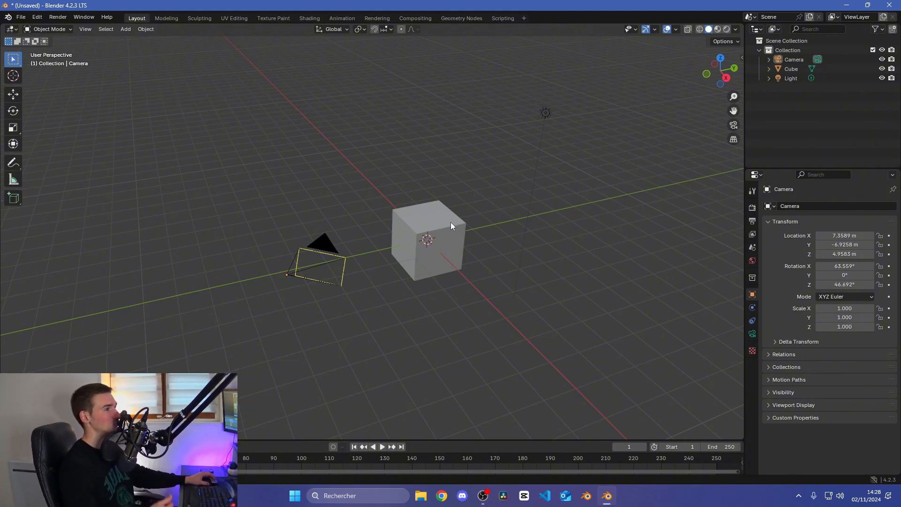
pyautogui.click(432, 230)
pyautogui.click(733, 125)
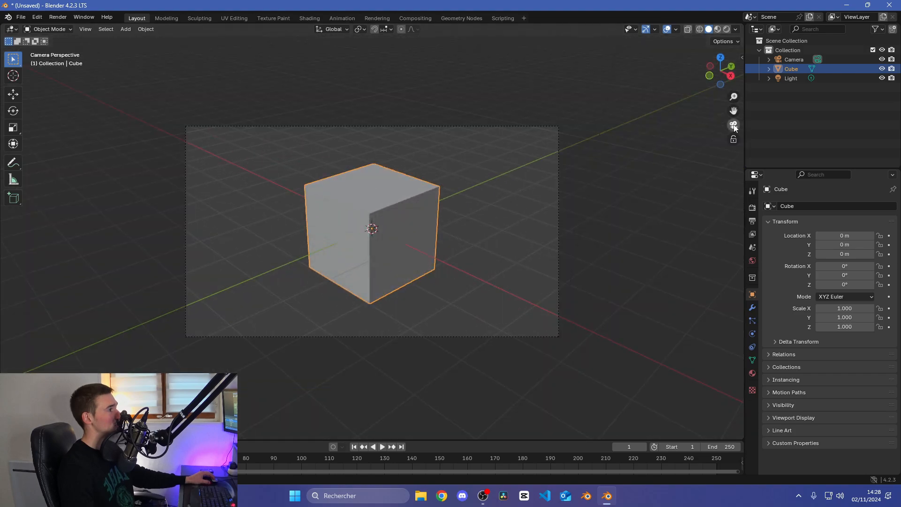
pyautogui.moveTo(439, 242); pyautogui.dragTo(419, 215, button='middle')
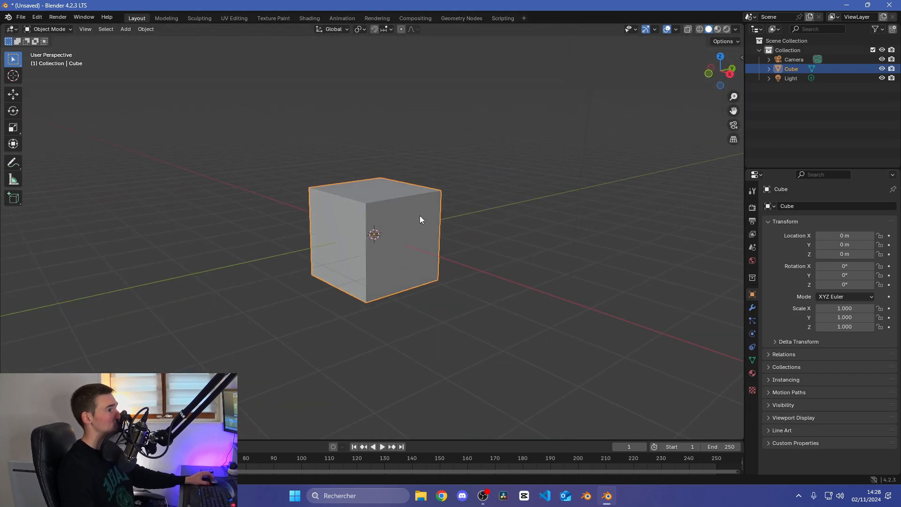
pyautogui.click(733, 125)
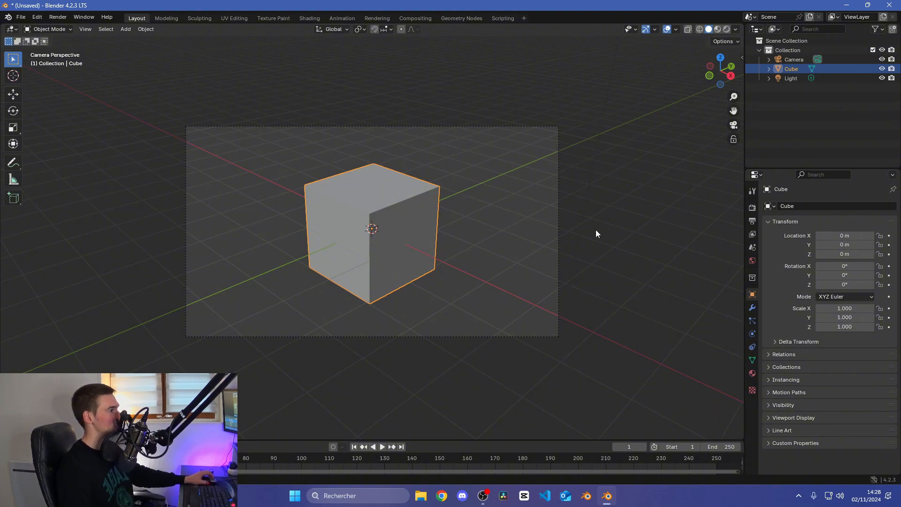
pyautogui.click(889, 236)
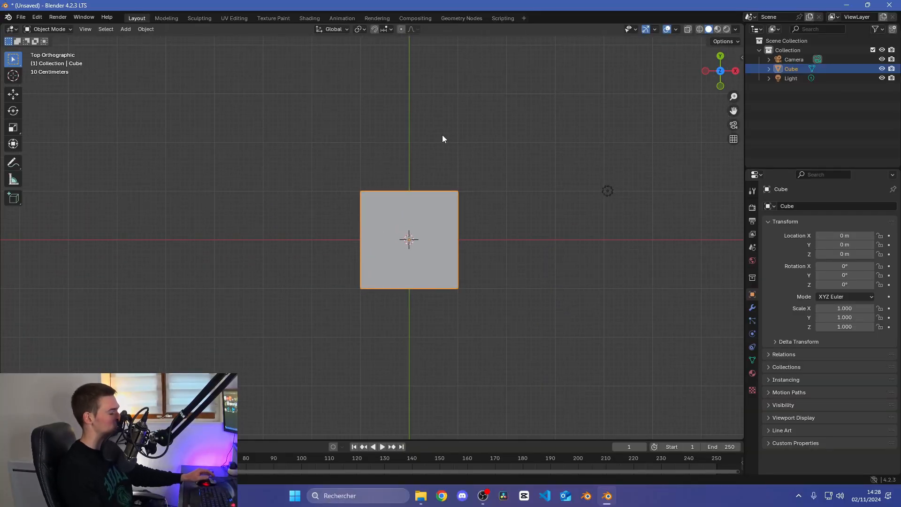
pyautogui.press('Delete')
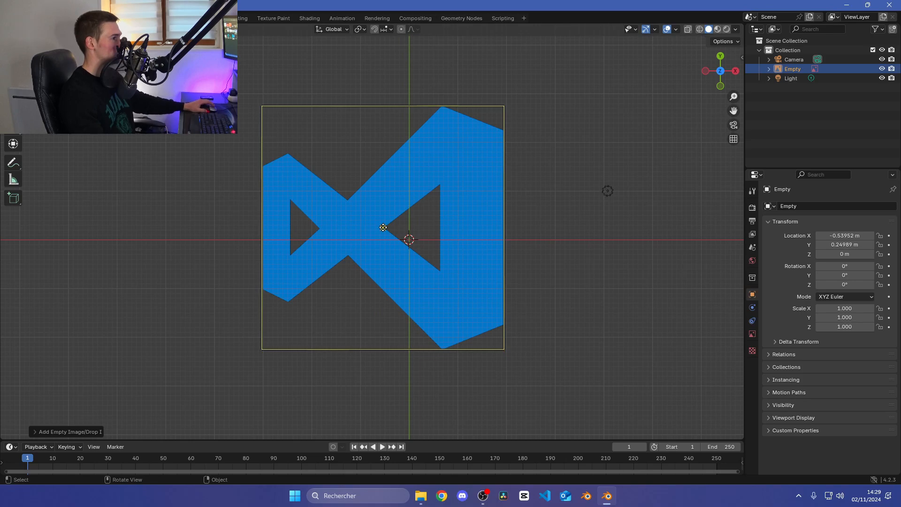
pyautogui.click(721, 85)
pyautogui.click(720, 57)
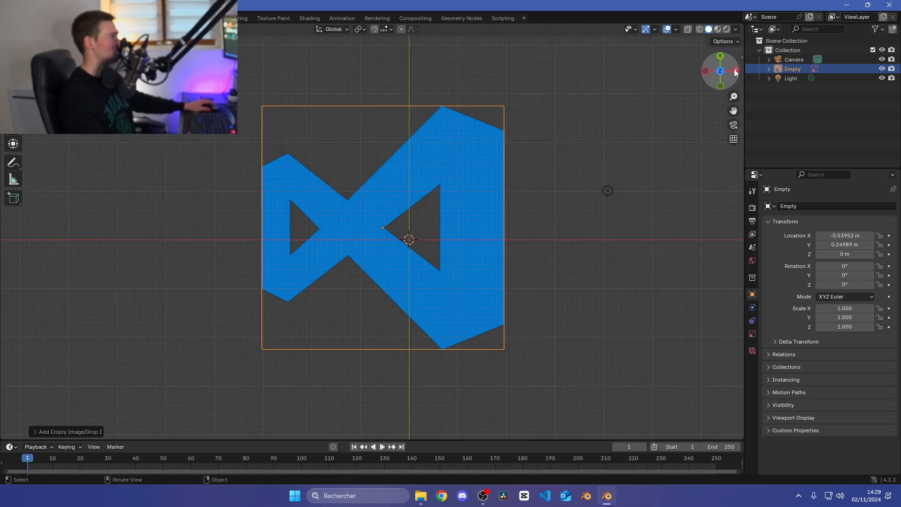
pyautogui.click(735, 72)
pyautogui.click(720, 55)
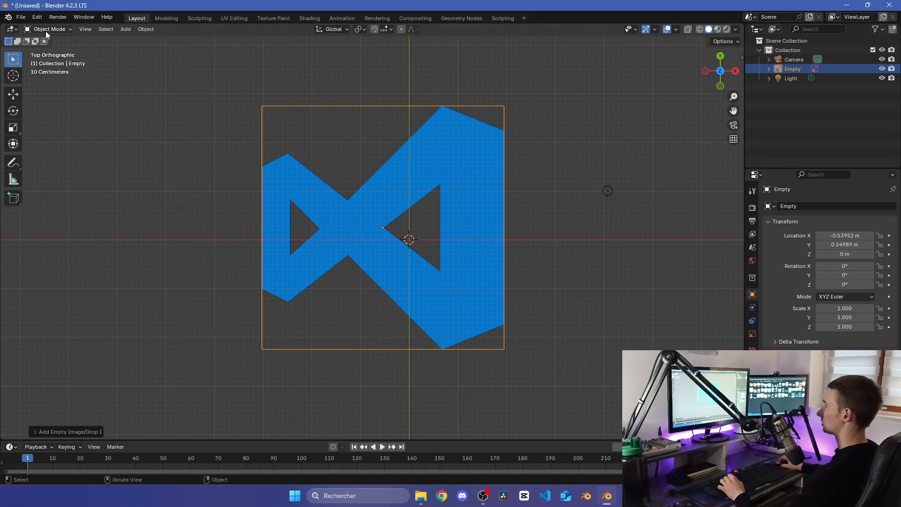
pyautogui.click(47, 30)
pyautogui.click(52, 30)
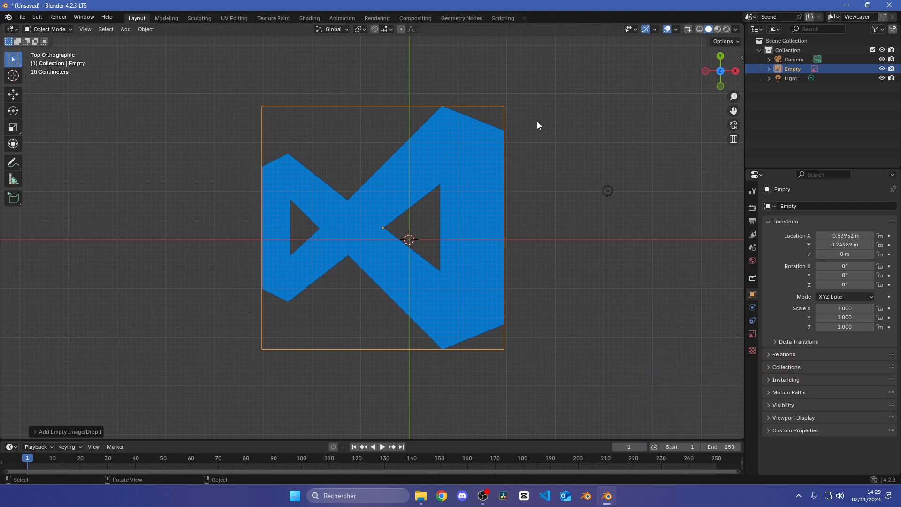
# Step: Add a plane mesh to the scene and switch it to Edit Mode
pyautogui.click(126, 29)
pyautogui.moveTo(155, 40)
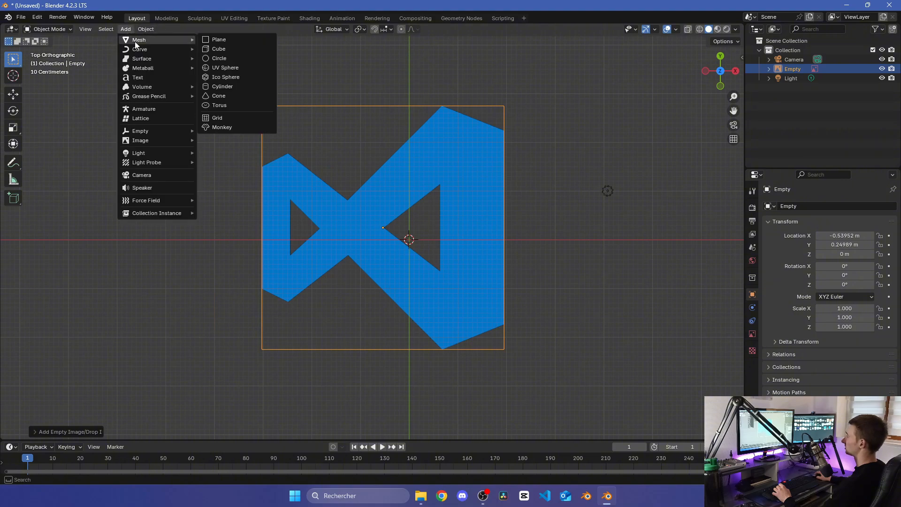
pyautogui.click(219, 40)
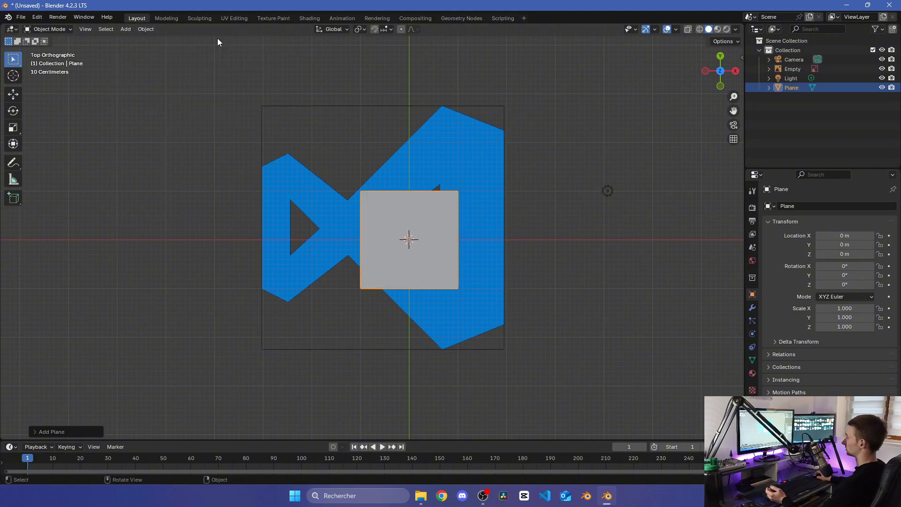
pyautogui.click(59, 29)
pyautogui.click(56, 50)
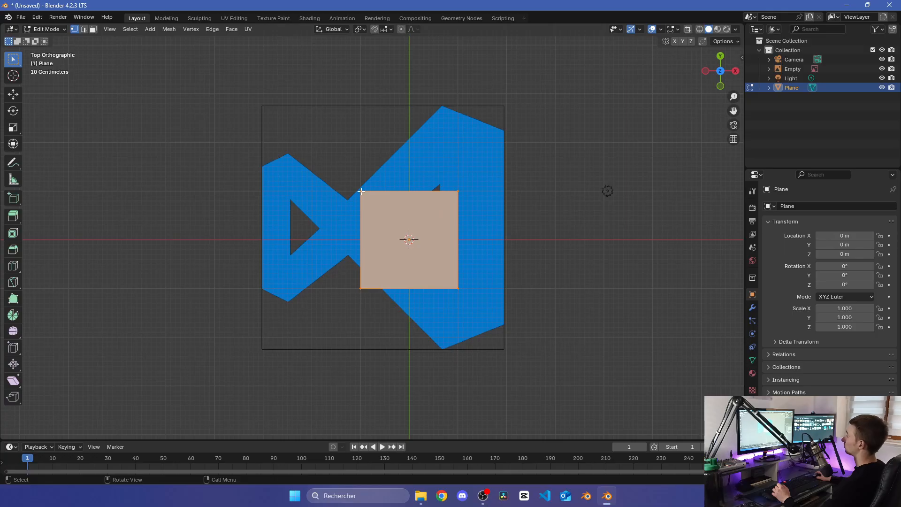
# Step: Dissolve the plane's vertices down to a single edge and move that edge above the logo's left wing
pyautogui.rightClick(359, 190)
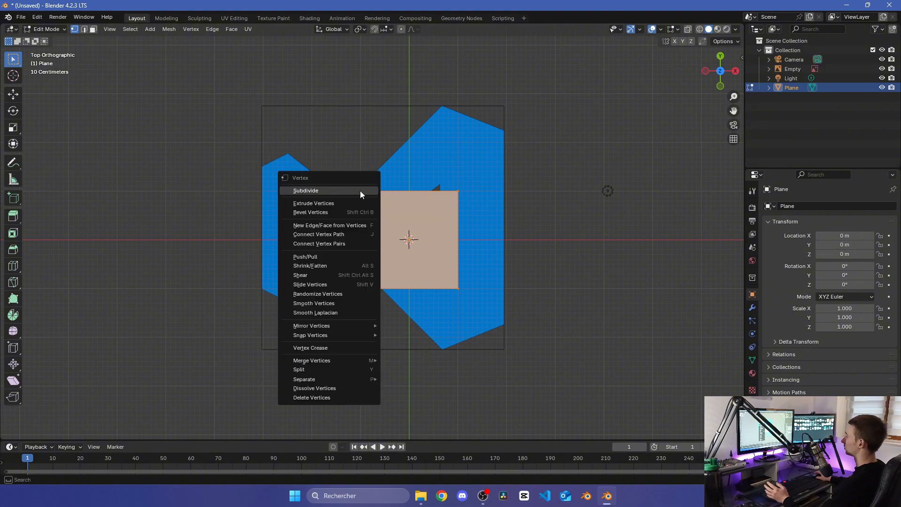
pyautogui.click(327, 386)
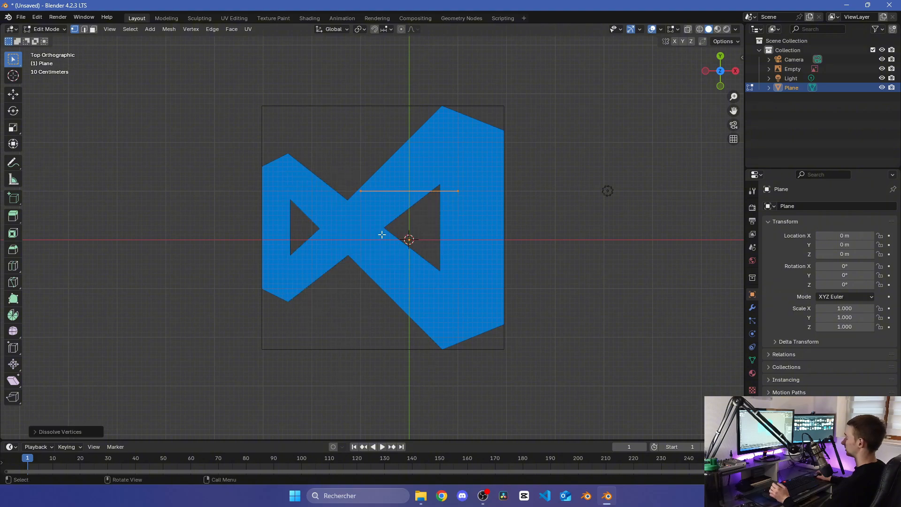
pyautogui.scroll(2, 402, 225)
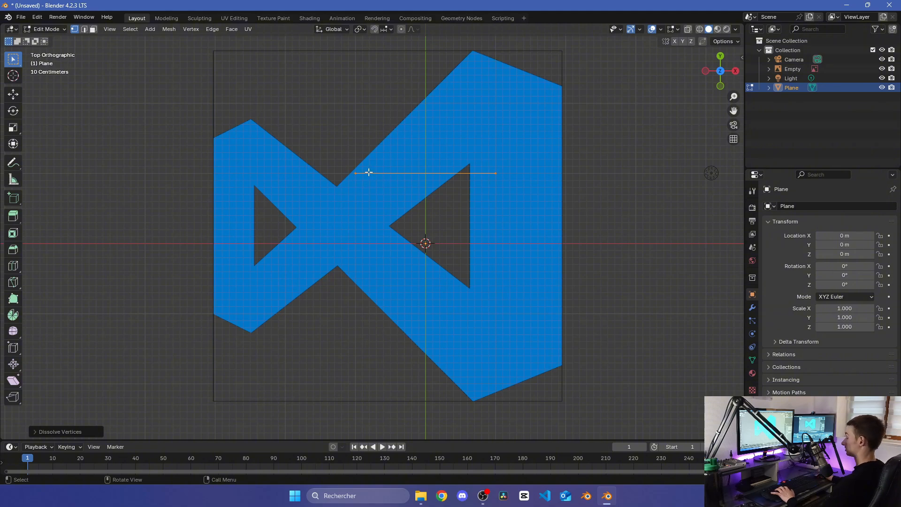
pyautogui.press('g')
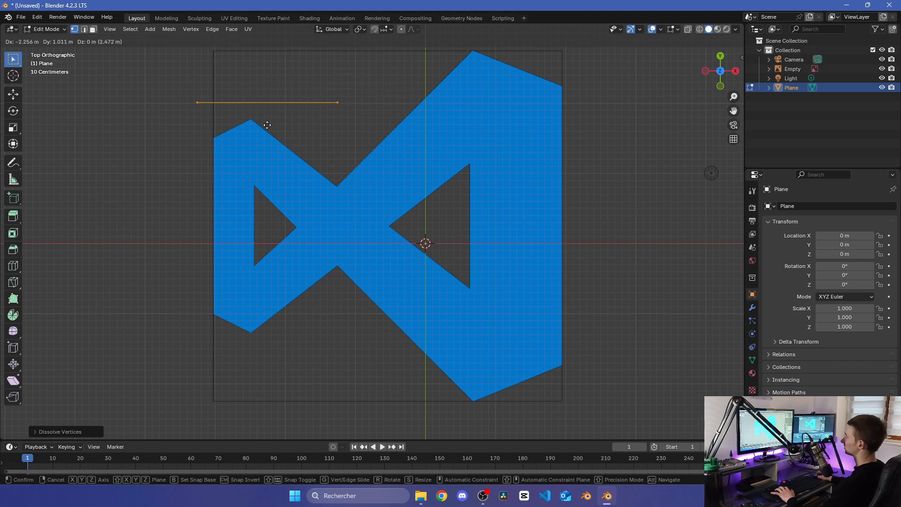
pyautogui.click(313, 106)
# Step: Place the edge's left vertex on the logo's upper-left peak and its right vertex in the upper notch
pyautogui.scroll(2, 313, 107)
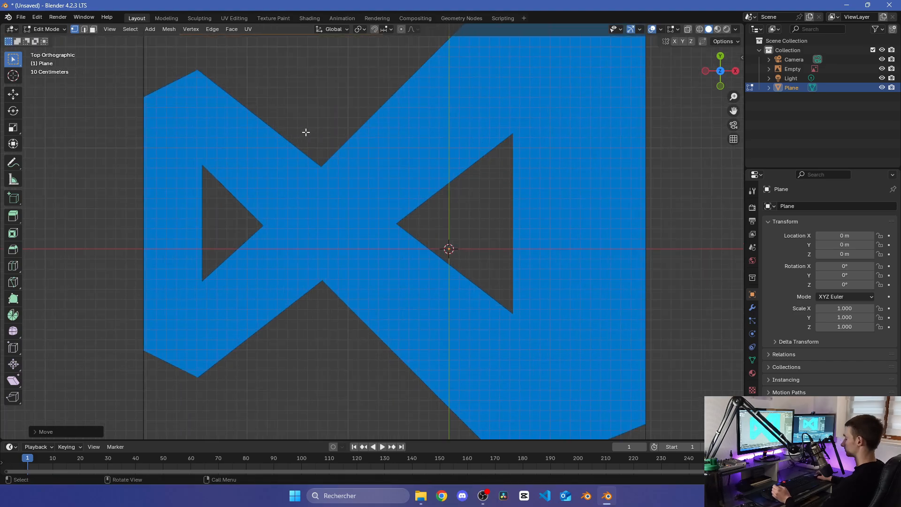
pyautogui.keyDown('shift'); pyautogui.moveTo(301, 109); pyautogui.dragTo(447, 220, button='middle'); pyautogui.keyUp('shift')
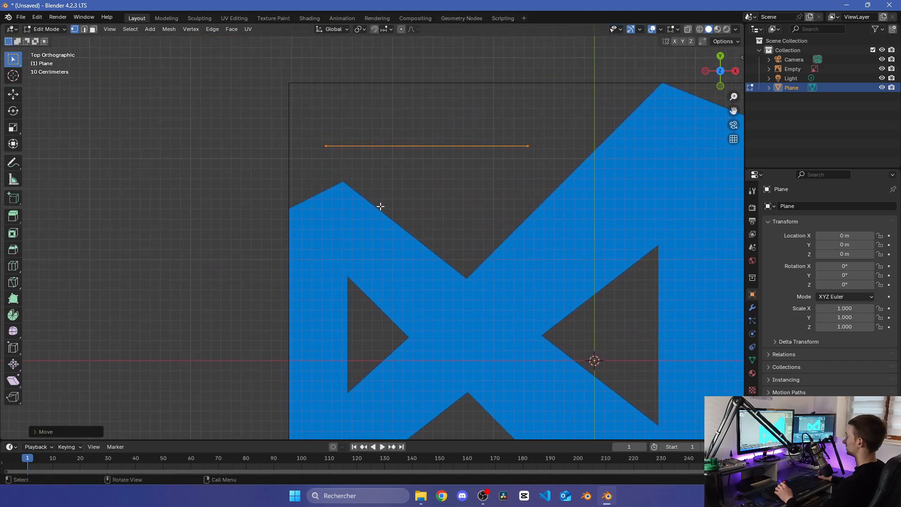
pyautogui.scroll(2, 380, 206)
pyautogui.click(305, 109)
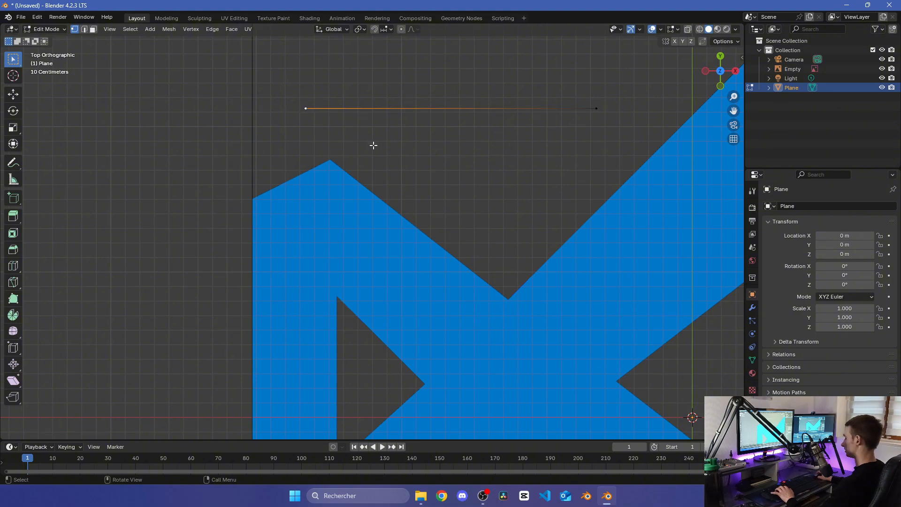
pyautogui.hotkey('shift', 'v')
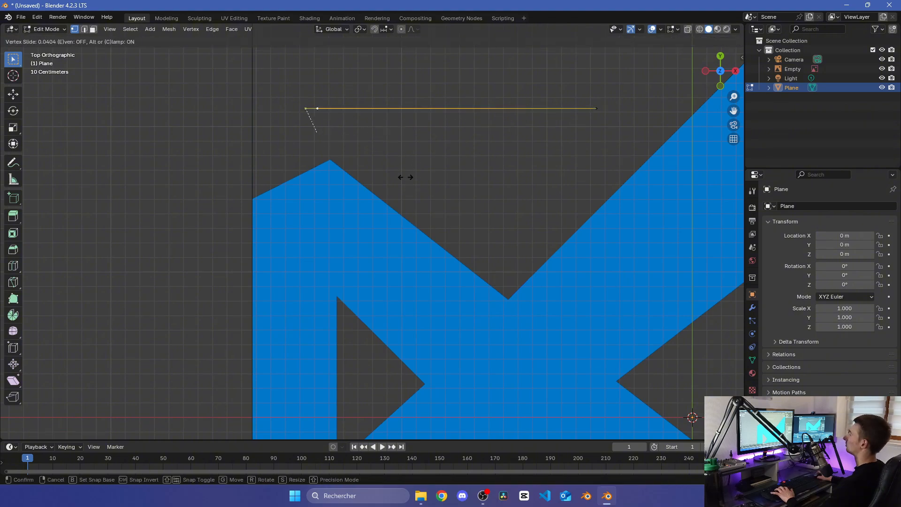
pyautogui.click(407, 169)
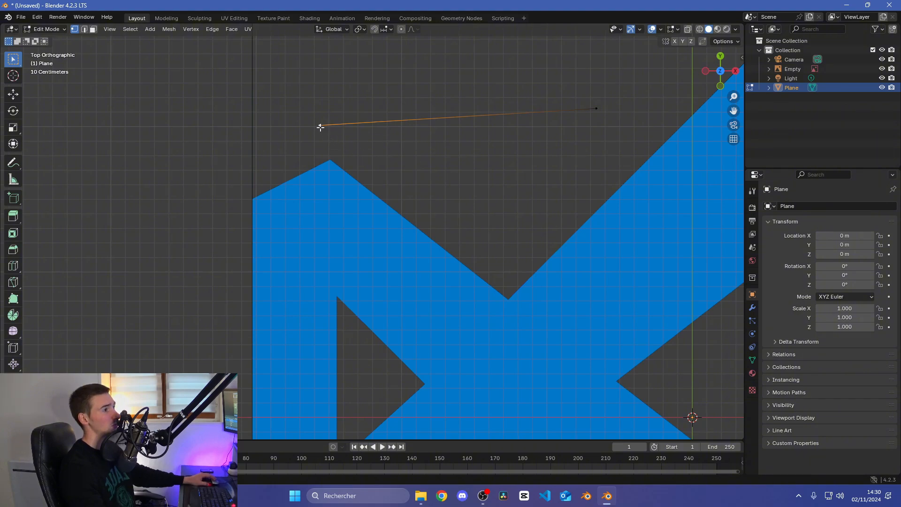
pyautogui.press('g')
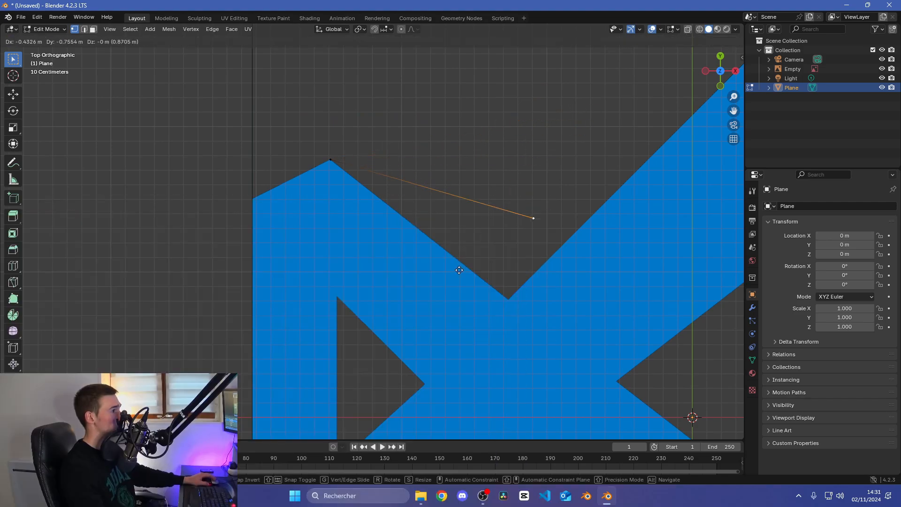
pyautogui.click(434, 347)
# Step: Extrude the outline from the upper notch to the logo's upper-right peak and on to its upper-right corner
pyautogui.keyDown('shift'); pyautogui.moveTo(643, 240); pyautogui.dragTo(402, 296, button='middle'); pyautogui.keyUp('shift')
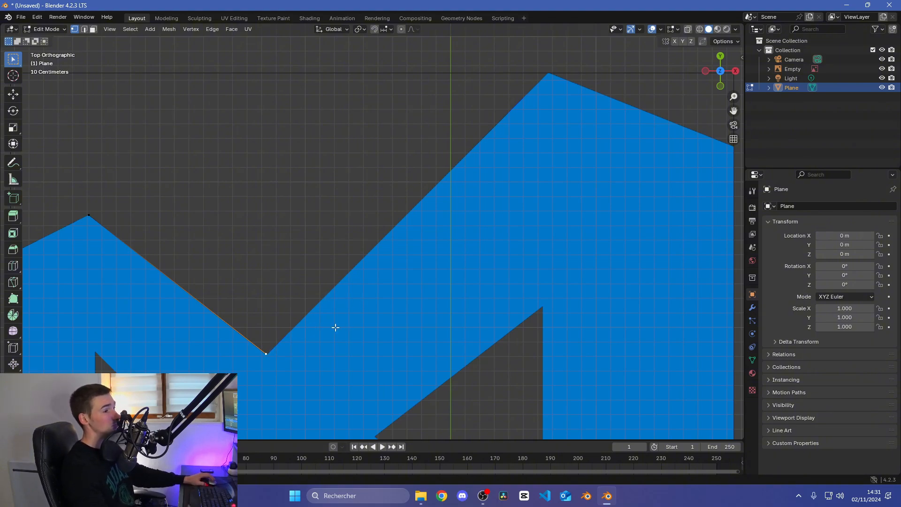
pyautogui.press('e')
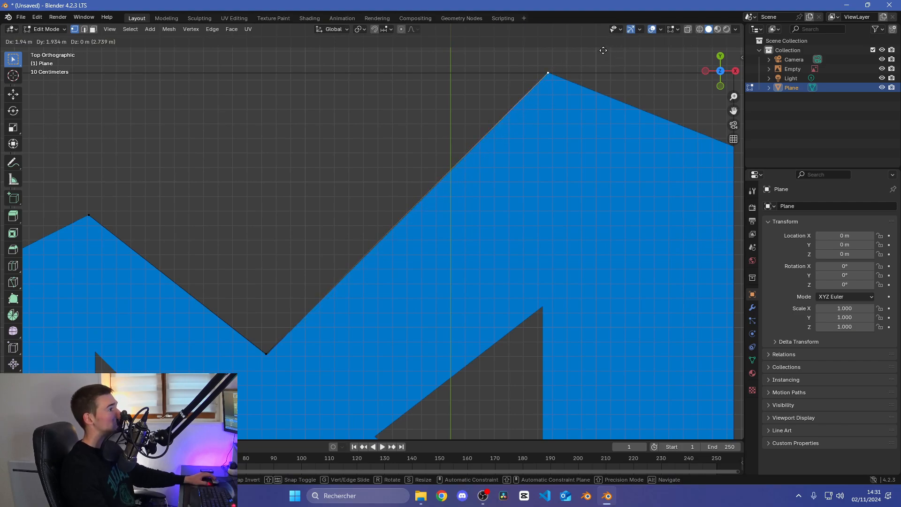
pyautogui.click(603, 50)
pyautogui.keyDown('shift'); pyautogui.moveTo(615, 145); pyautogui.dragTo(382, 140, button='middle'); pyautogui.keyUp('shift')
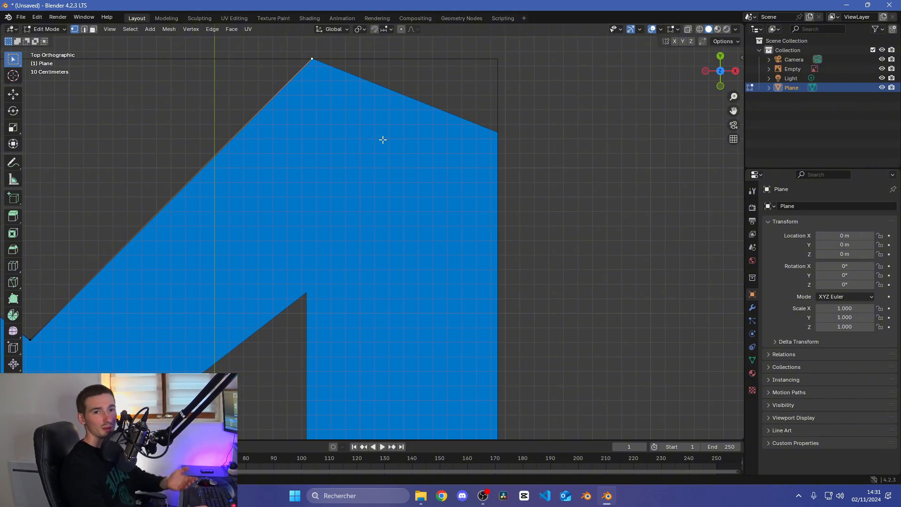
pyautogui.press('e')
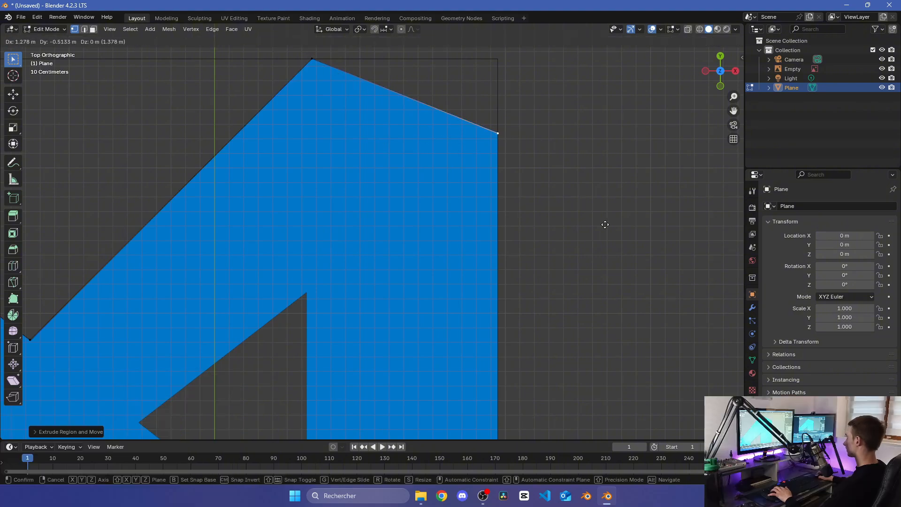
pyautogui.click(605, 224)
# Step: Extrude the outline down the logo's right side to the lower-right corner and on to the bottom peak
pyautogui.scroll(-2, 603, 223)
pyautogui.keyDown('shift'); pyautogui.moveTo(592, 338); pyautogui.dragTo(597, 201, button='middle'); pyautogui.keyUp('shift')
pyautogui.press('e')
pyautogui.click(563, 243)
pyautogui.scroll(4, 582, 246)
pyautogui.press('e')
pyautogui.click(332, 427)
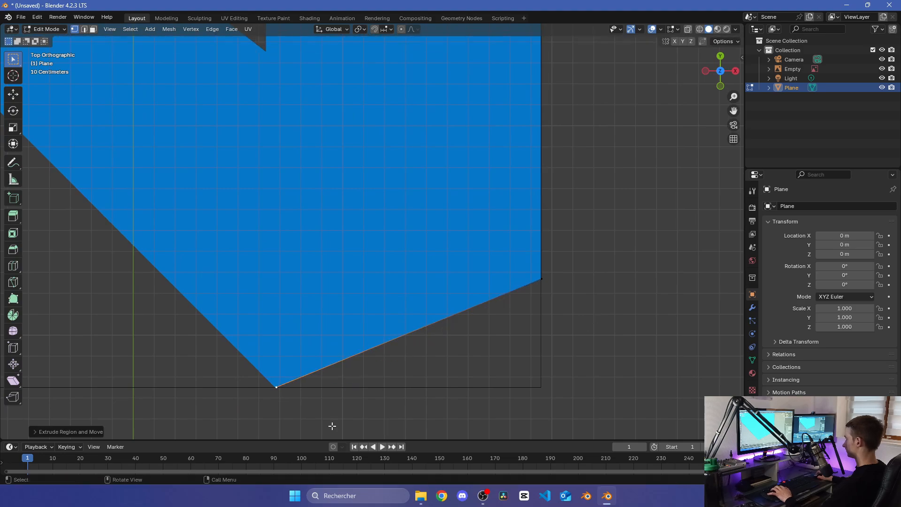
# Step: Extrude the outline through the lower notch and around the logo's left side, closing it at the starting vertex
pyautogui.scroll(-1, 349, 403)
pyautogui.keyDown('shift'); pyautogui.moveTo(354, 401); pyautogui.dragTo(599, 418, button='middle'); pyautogui.keyUp('shift')
pyautogui.press('e')
pyautogui.rightClick(261, 80)
pyautogui.press('e')
pyautogui.click(262, 81)
pyautogui.keyDown('shift'); pyautogui.moveTo(121, 178); pyautogui.dragTo(491, 233, button='middle'); pyautogui.keyUp('shift')
pyautogui.press('e')
pyautogui.click(349, 291)
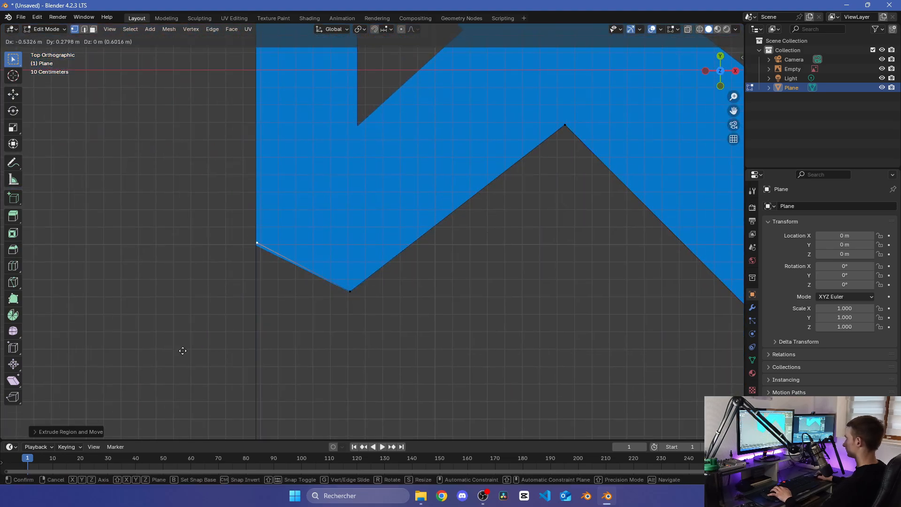
pyautogui.scroll(-3, 327, 314)
pyautogui.keyDown('shift'); pyautogui.moveTo(328, 314); pyautogui.dragTo(375, 313, button='middle'); pyautogui.keyUp('shift')
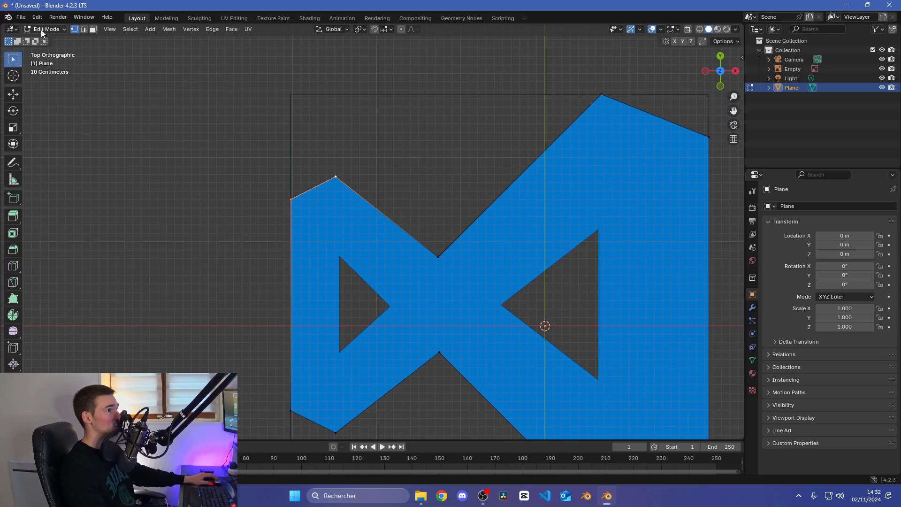
# Step: Add a second plane to the outline mesh in Edit Mode and return to Object Mode
pyautogui.keyDown('shift'); pyautogui.moveTo(524, 249); pyautogui.dragTo(420, 191, button='middle'); pyautogui.keyUp('shift')
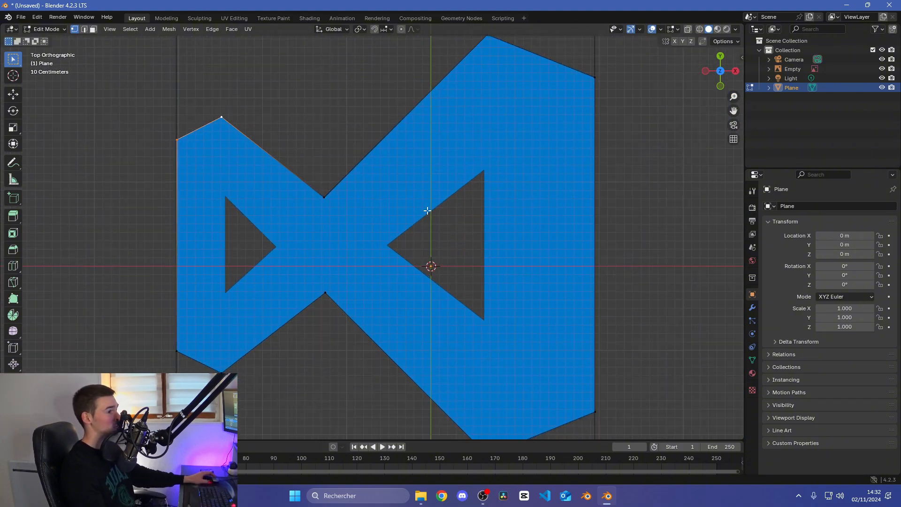
pyautogui.hotkey('shift', 'a')
pyautogui.click(160, 39)
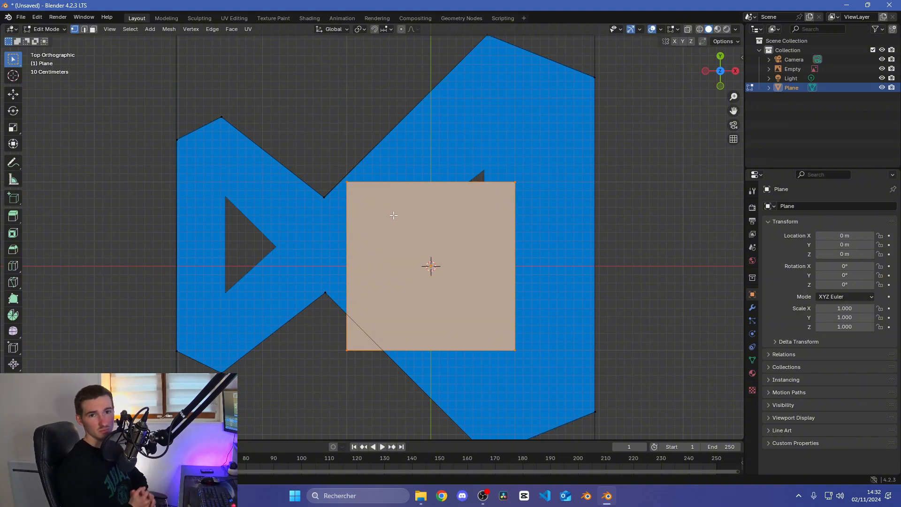
pyautogui.press('Tab')
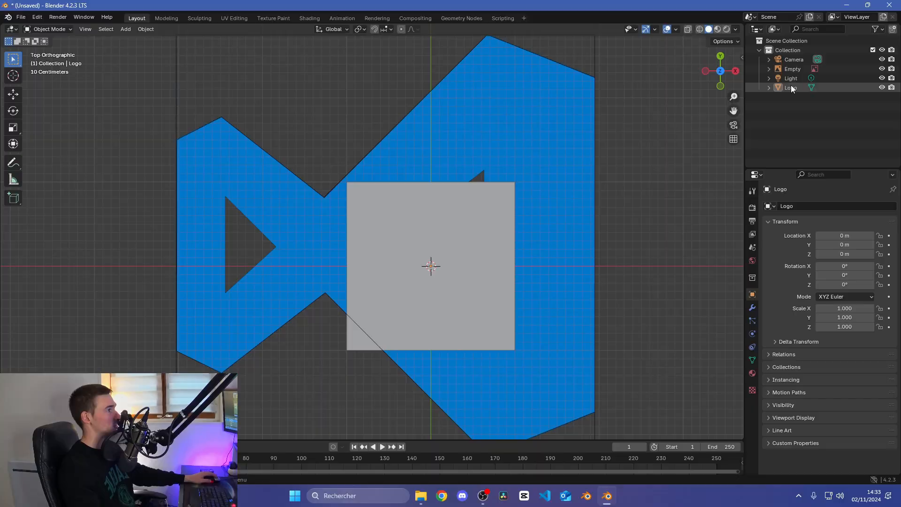
# Step: Examine which geometry belongs to the Logo object by selecting and deselecting it in the scene list
pyautogui.click(791, 87)
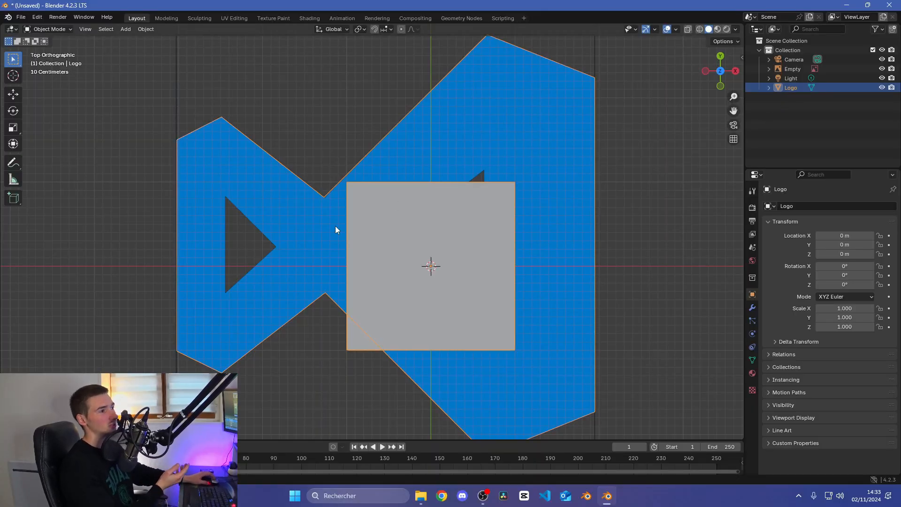
pyautogui.scroll(-1, 467, 423)
pyautogui.click(796, 130)
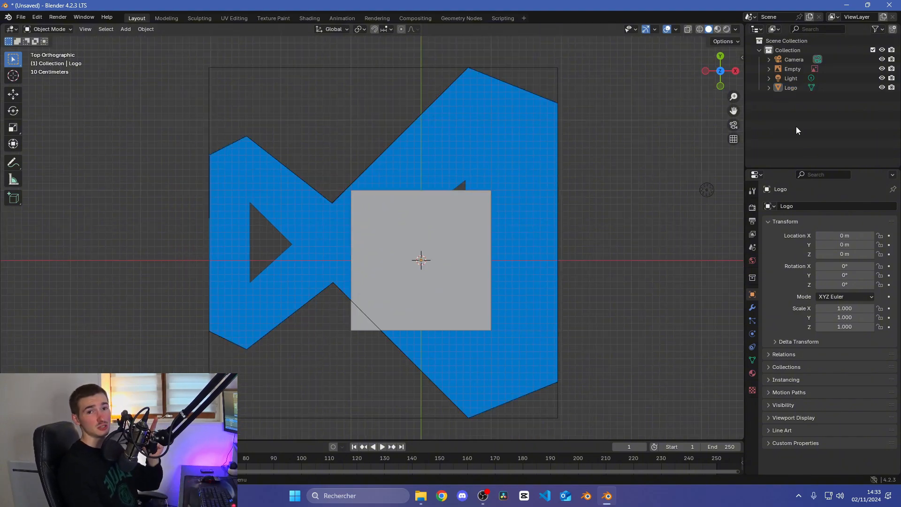
pyautogui.click(788, 90)
pyautogui.click(791, 99)
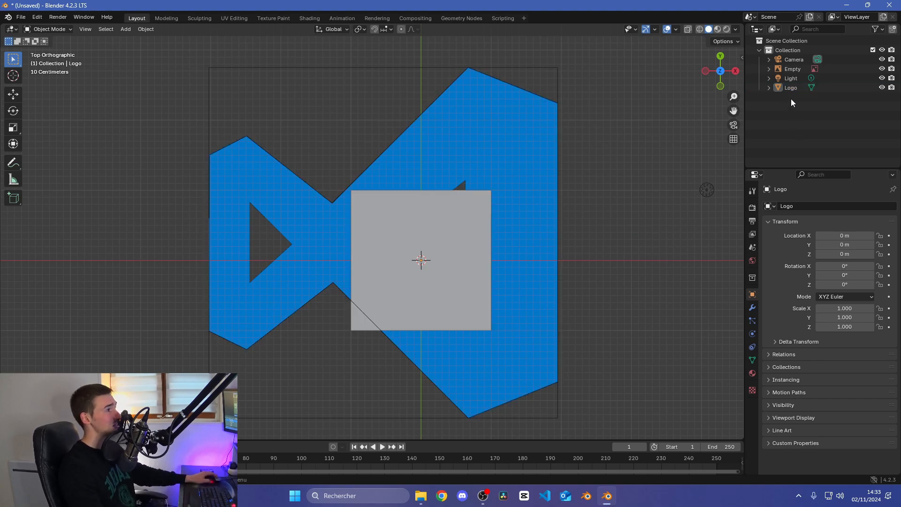
# Step: Add a separate plane in Object Mode and delete it from the scene
pyautogui.click(125, 29)
pyautogui.moveTo(155, 40)
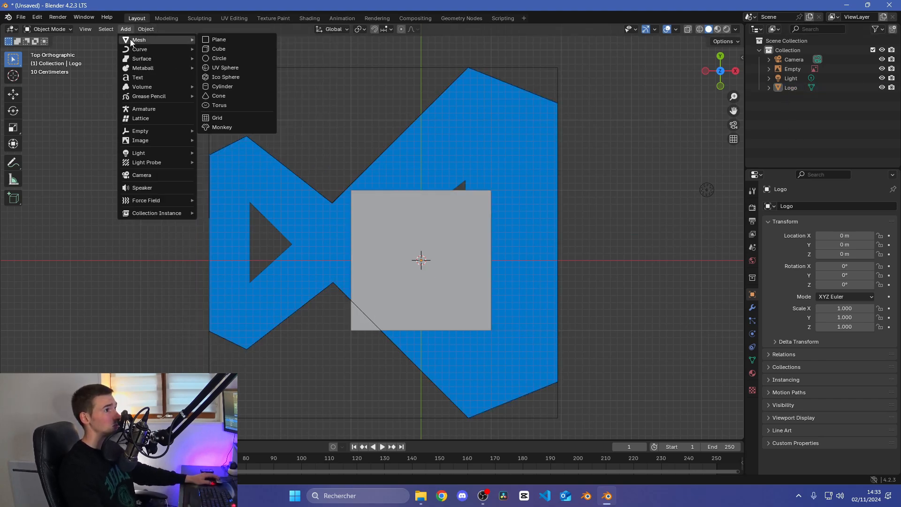
pyautogui.click(216, 39)
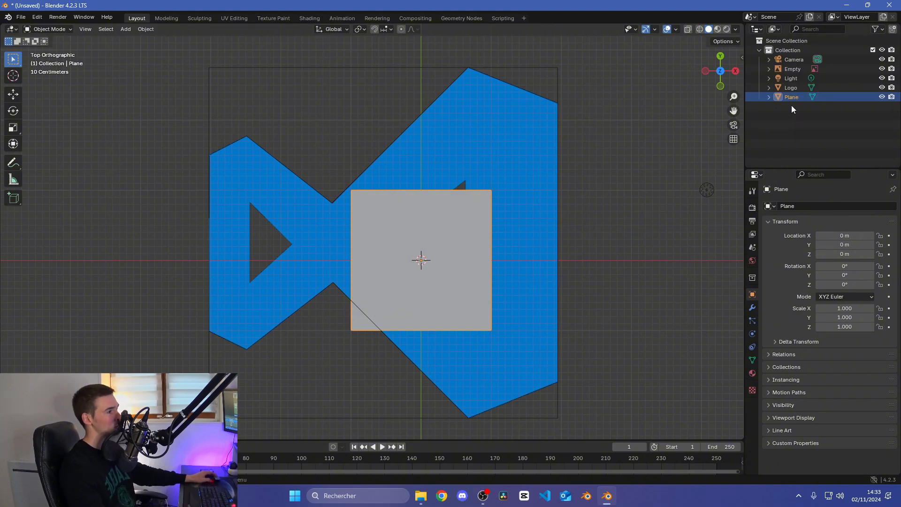
pyautogui.press('Delete')
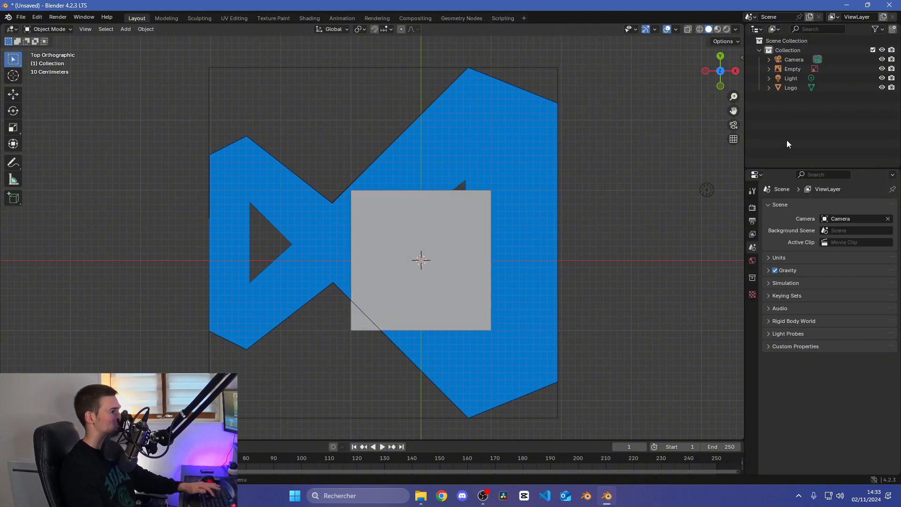
# Step: In Edit Mode, place the new edge's two vertices on the upper and lower right corners of the large triangular hole
pyautogui.press('Tab')
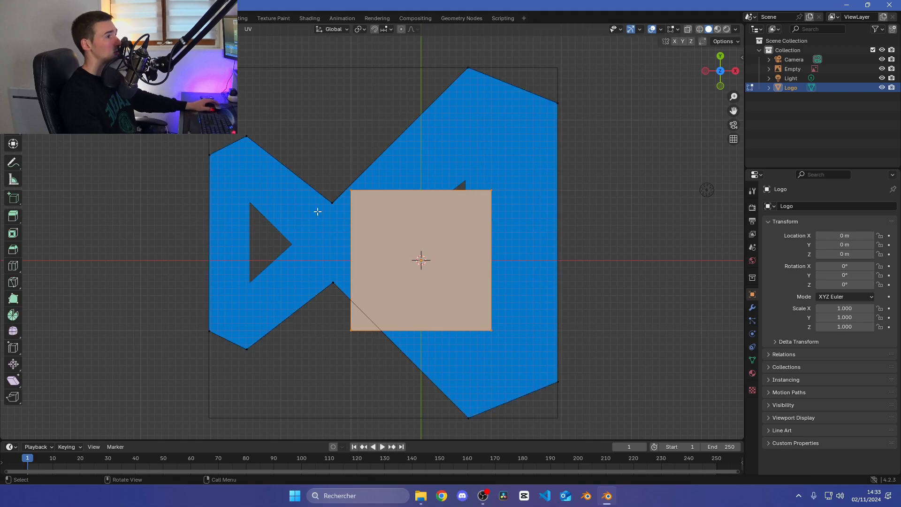
pyautogui.scroll(2, 328, 197)
pyautogui.scroll(-1, 344, 181)
pyautogui.rightClick(344, 181)
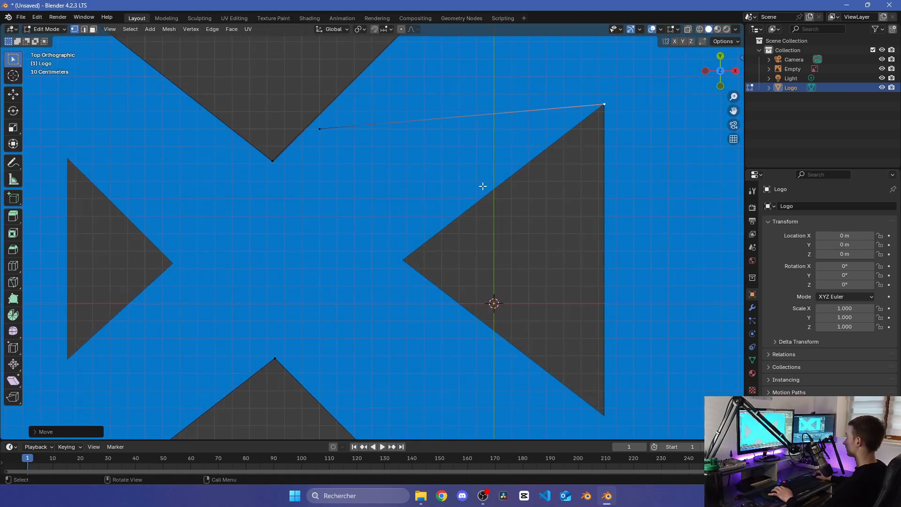
pyautogui.click(320, 128)
pyautogui.press('g')
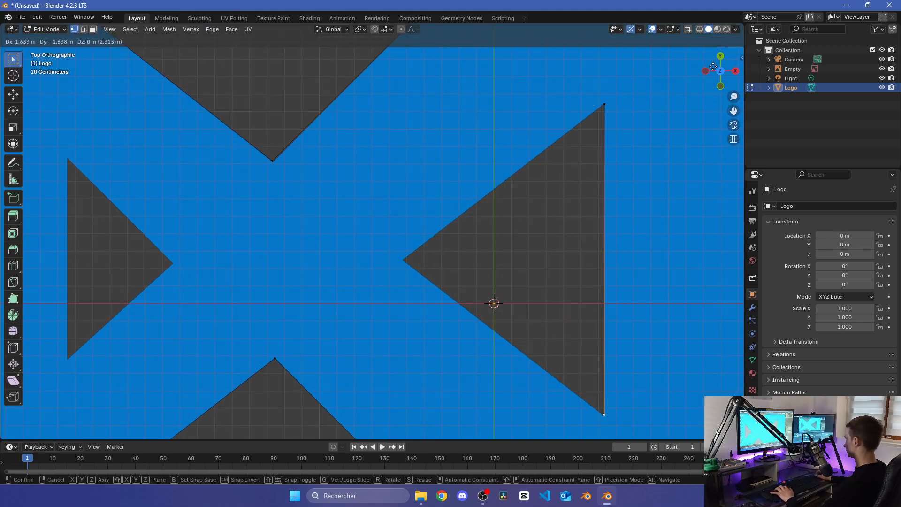
pyautogui.click(603, 415)
# Step: Extrude the lower vertex to the large hole's left corner and close the triangle with an edge to its upper corner
pyautogui.press('e')
pyautogui.click(404, 260)
pyautogui.press('e')
pyautogui.rightClick(406, 259)
pyautogui.hotkey('ctrl', 'z')
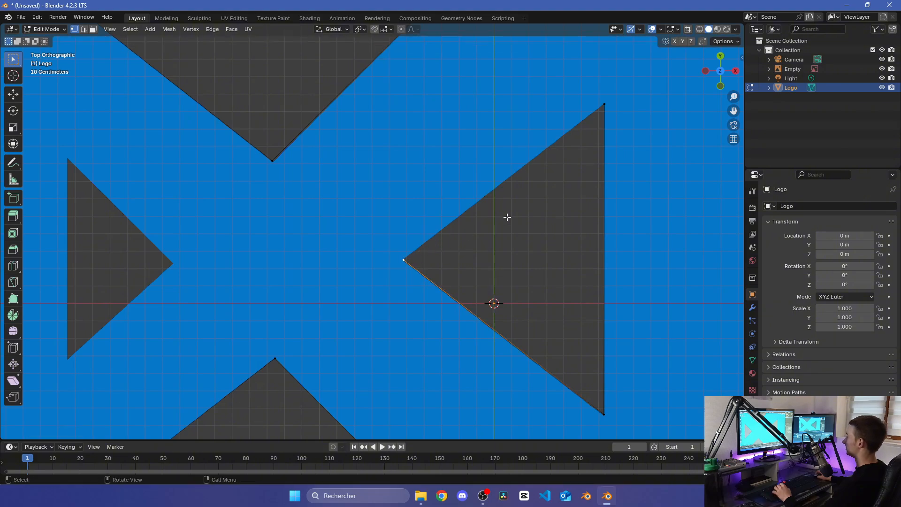
pyautogui.keyDown('shift'); pyautogui.click(604, 104); pyautogui.keyUp('shift')
pyautogui.press('f')
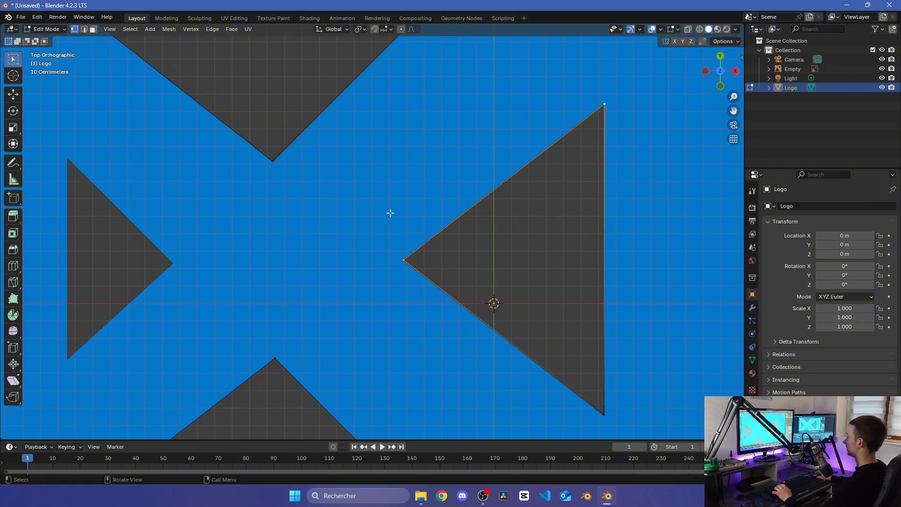
# Step: Add another plane to the mesh, trace the logo's small triangular hole with its vertices, and return to Object Mode
pyautogui.scroll(-2, 391, 211)
pyautogui.click(162, 41)
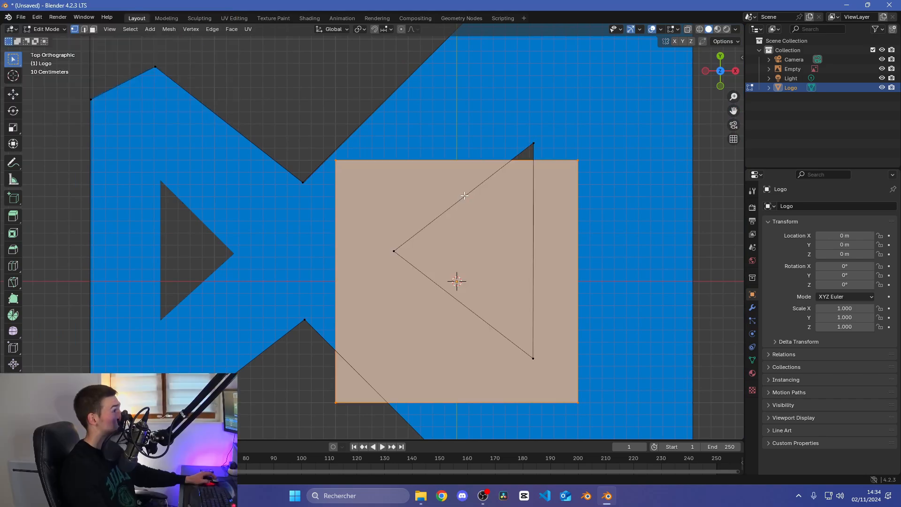
pyautogui.rightClick(335, 160)
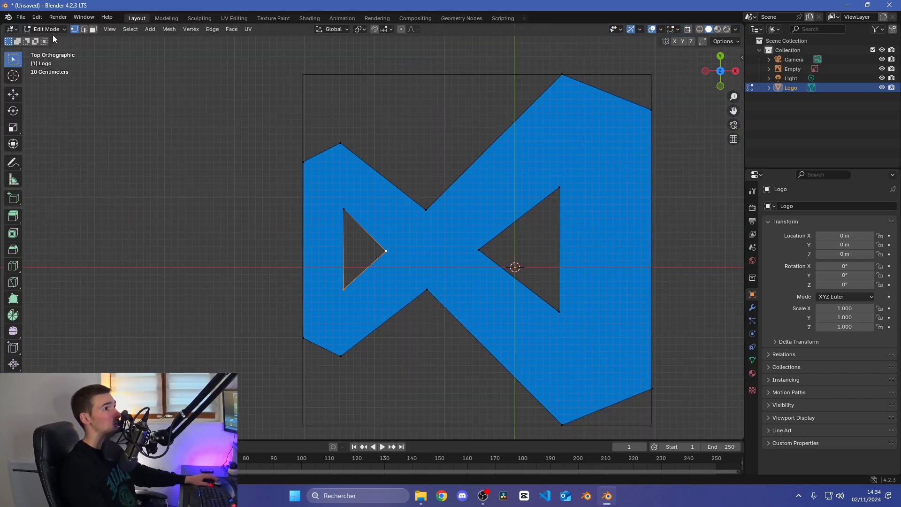
pyautogui.click(51, 31)
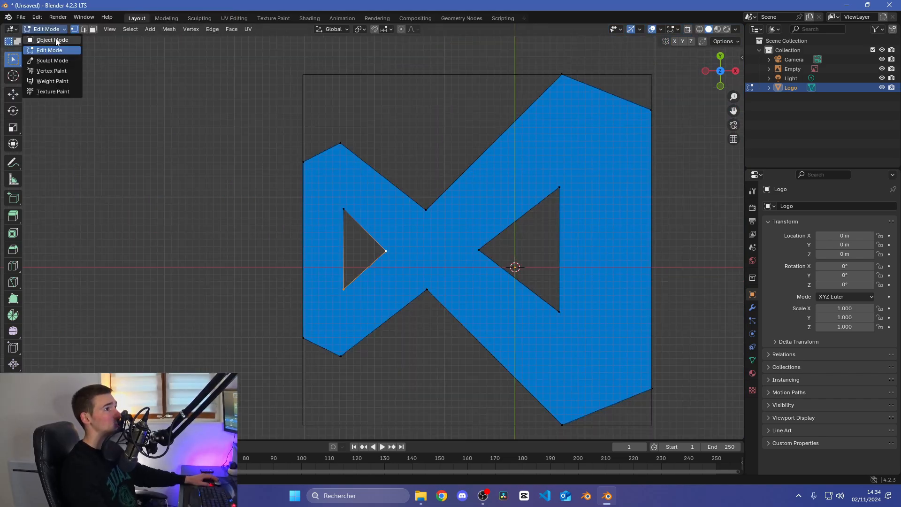
pyautogui.click(44, 39)
# Step: Hide the reference image and convert the Logo mesh outline to a curve
pyautogui.moveTo(659, 236)
pyautogui.mouseDown(button='middle')
pyautogui.moveTo(612, 231)
pyautogui.moveTo(646, 210)
pyautogui.moveTo(632, 162)
pyautogui.moveTo(674, 236)
pyautogui.moveTo(664, 240)
pyautogui.mouseUp(button='middle')
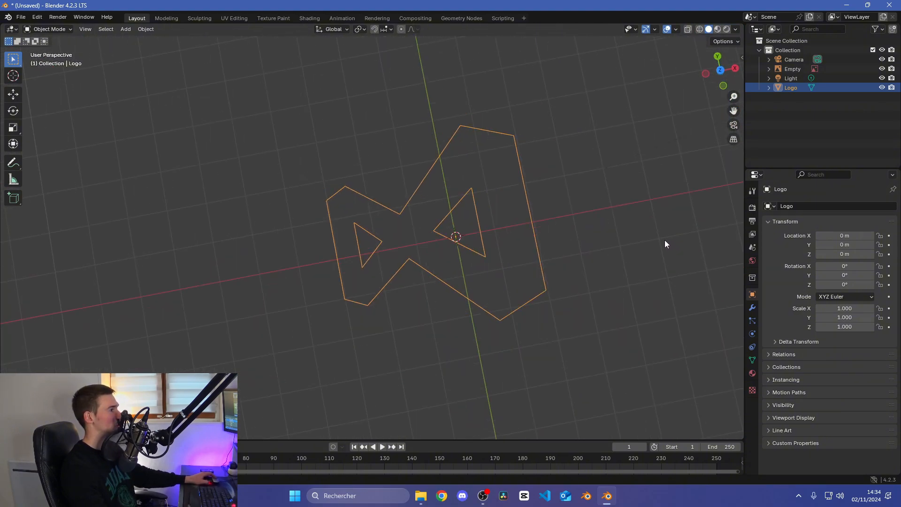
pyautogui.click(719, 71)
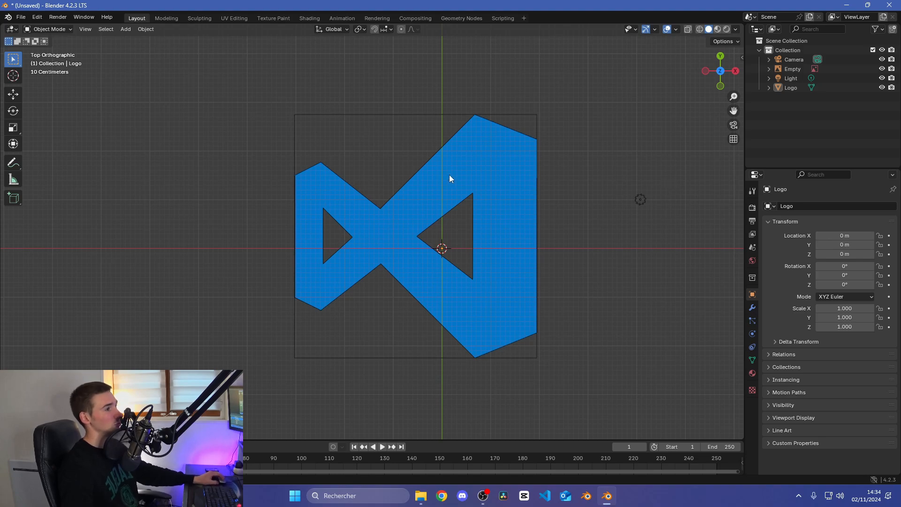
pyautogui.click(861, 90)
pyautogui.press('Tab')
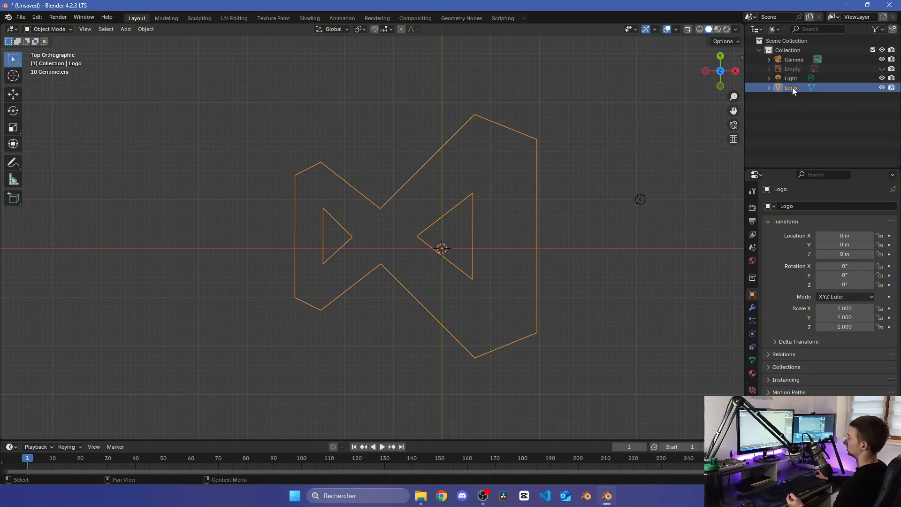
pyautogui.click(145, 30)
pyautogui.moveTo(185, 309)
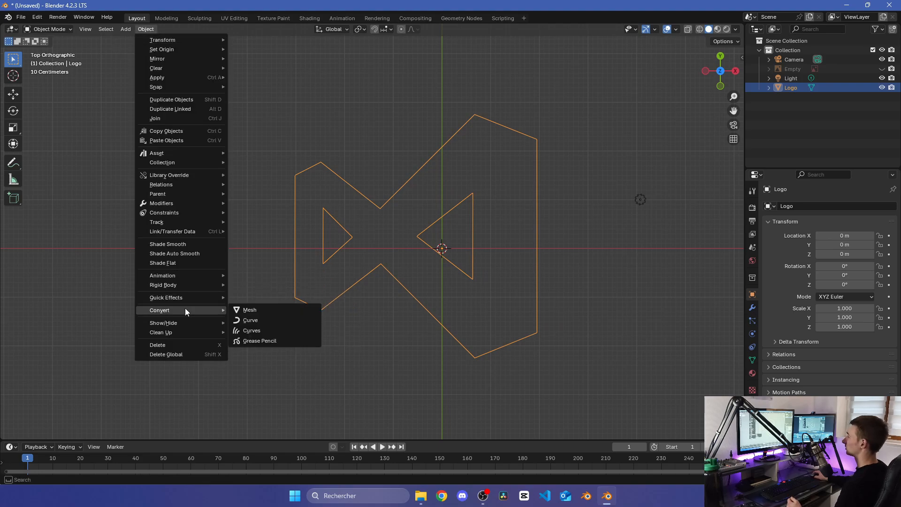
pyautogui.click(241, 321)
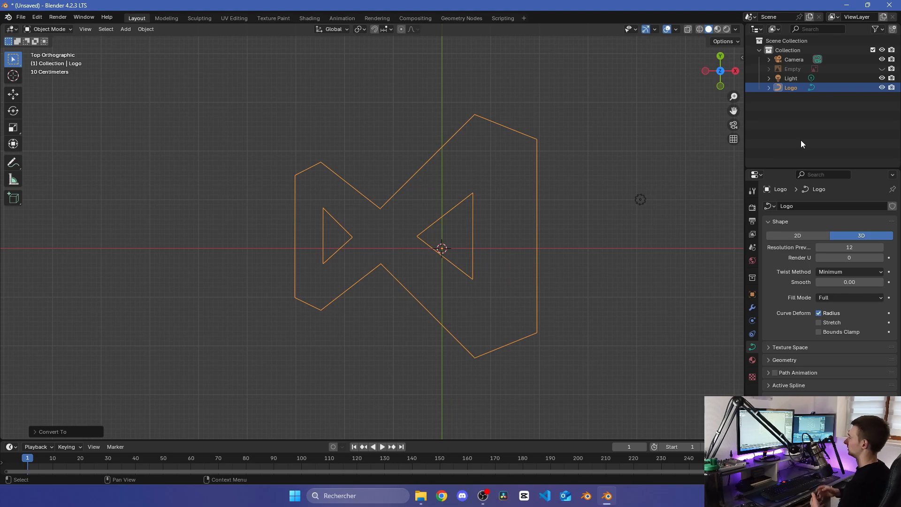
# Step: Set the Logo curve's shape to 2D and its fill mode to Both
pyautogui.click(797, 235)
pyautogui.click(831, 297)
pyautogui.click(840, 344)
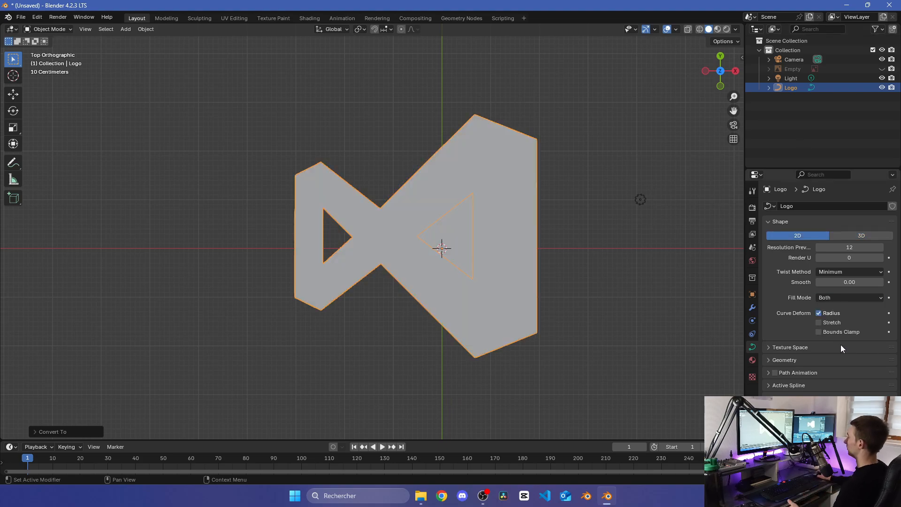
# Step: Examine the filled logo surface and its two triangular holes from an angle and from above
pyautogui.moveTo(595, 278); pyautogui.dragTo(537, 193, button='middle')
pyautogui.click(580, 228)
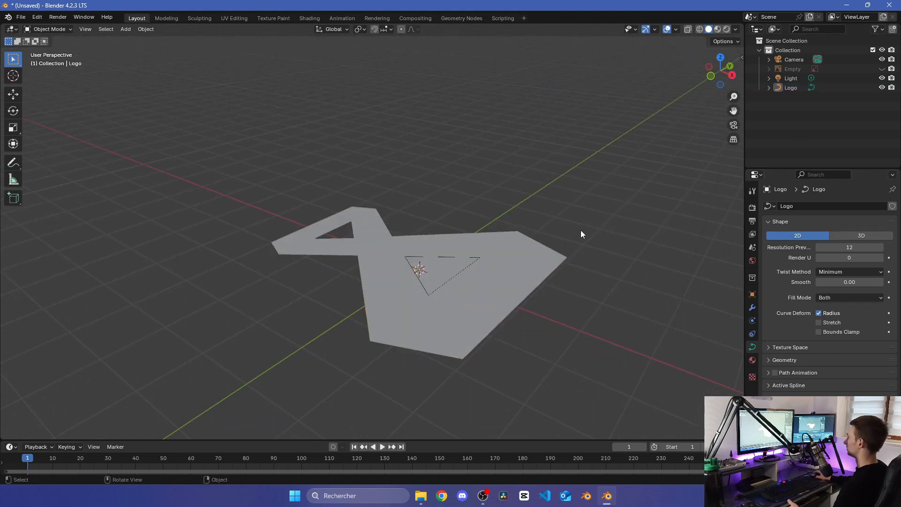
pyautogui.moveTo(581, 231); pyautogui.dragTo(601, 308, button='middle')
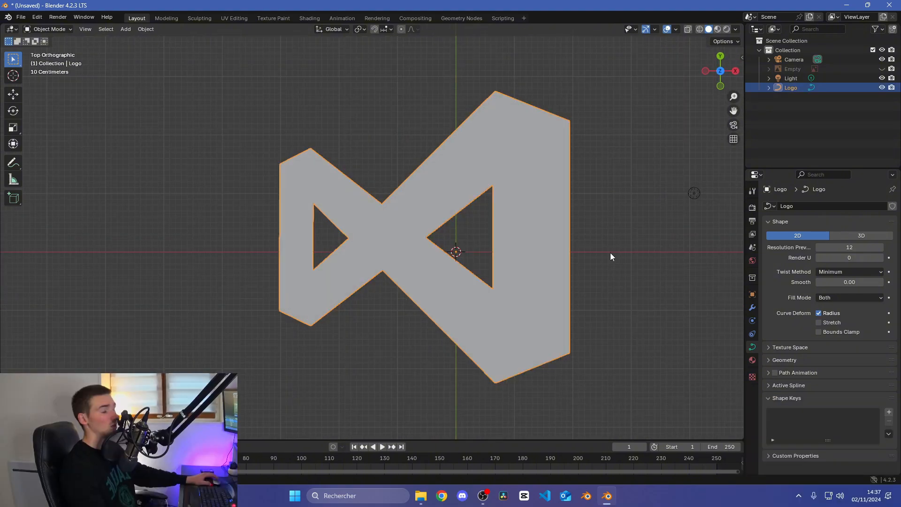
pyautogui.scroll(2, 610, 252)
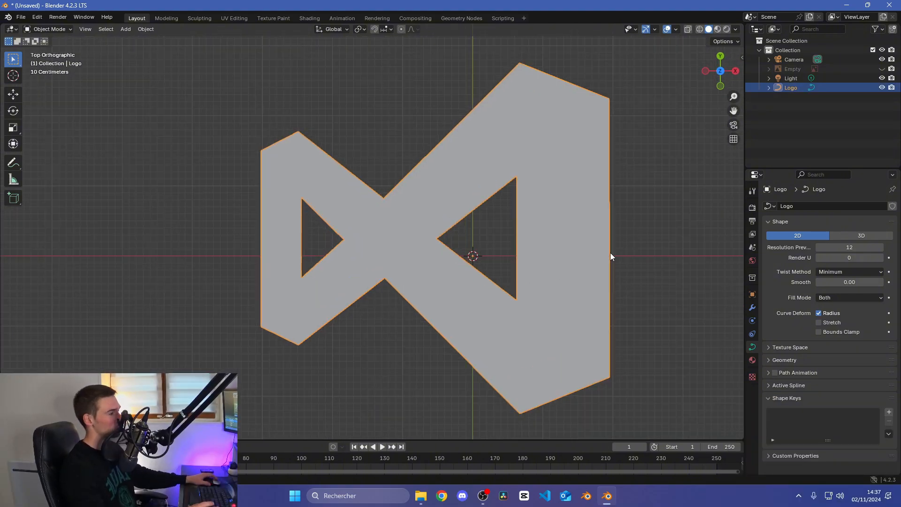
pyautogui.scroll(1, 489, 219)
pyautogui.scroll(-2, 493, 229)
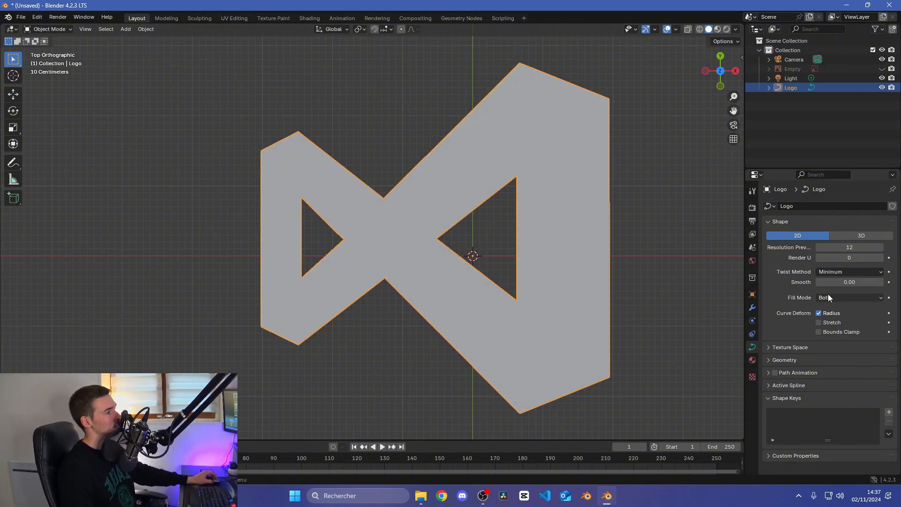
pyautogui.click(145, 29)
pyautogui.moveTo(185, 301)
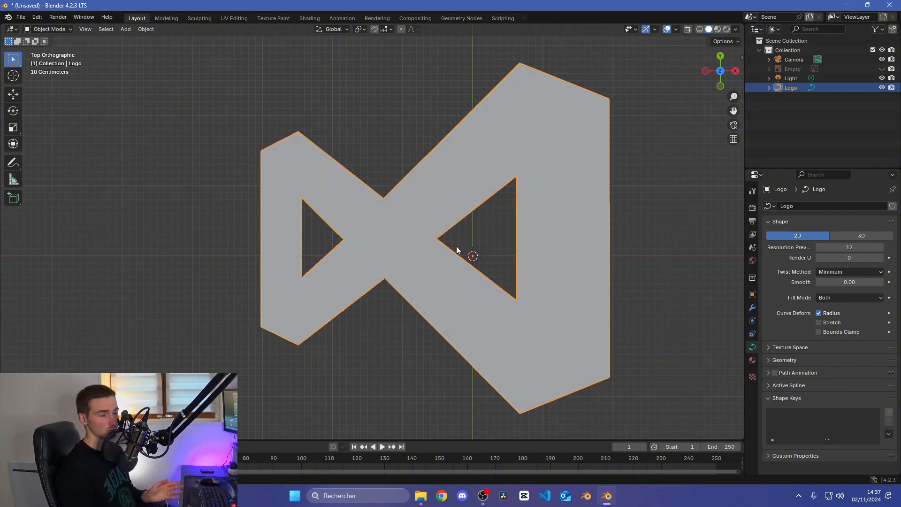
# Step: Expand the Logo curve's Geometry settings, try an offset of 0.05 m, and return the offset to 0 m
pyautogui.moveTo(456, 246); pyautogui.dragTo(770, 325, button='middle')
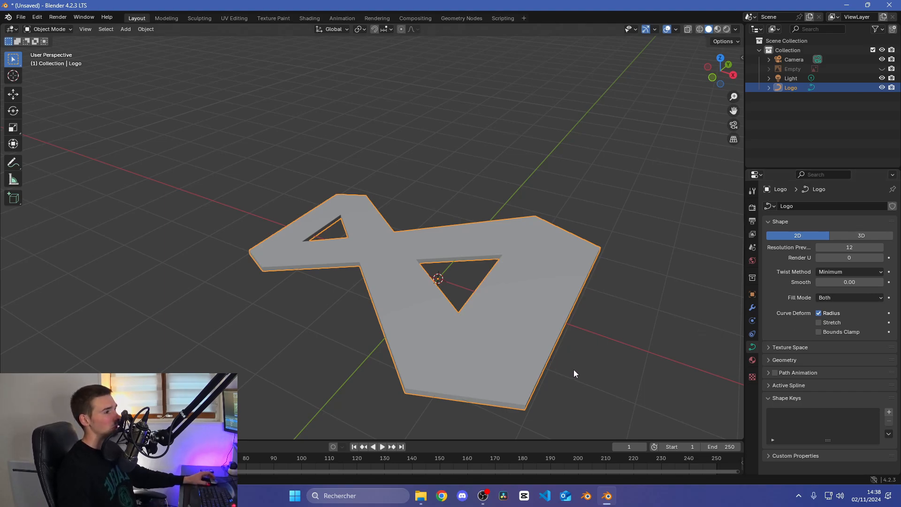
pyautogui.moveTo(575, 370)
pyautogui.mouseDown(button='middle')
pyautogui.moveTo(635, 351)
pyautogui.moveTo(567, 343)
pyautogui.moveTo(578, 359)
pyautogui.mouseUp(button='middle')
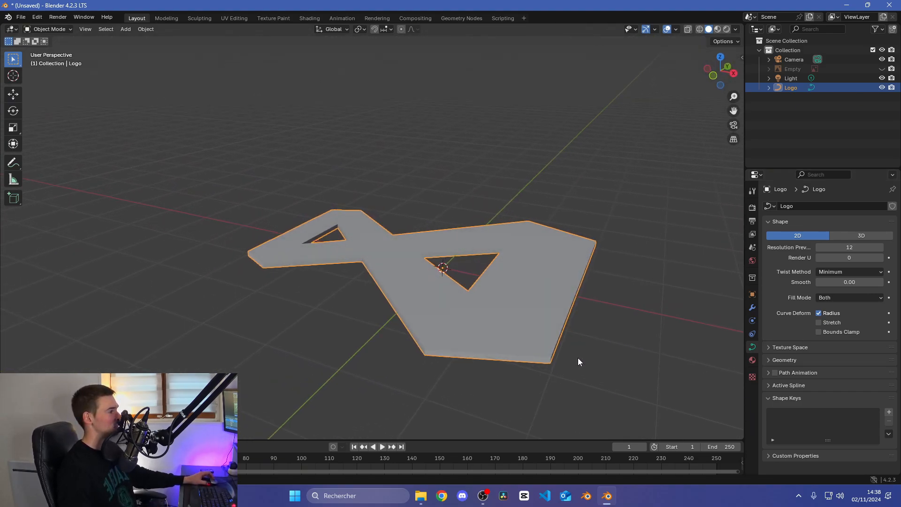
pyautogui.click(772, 359)
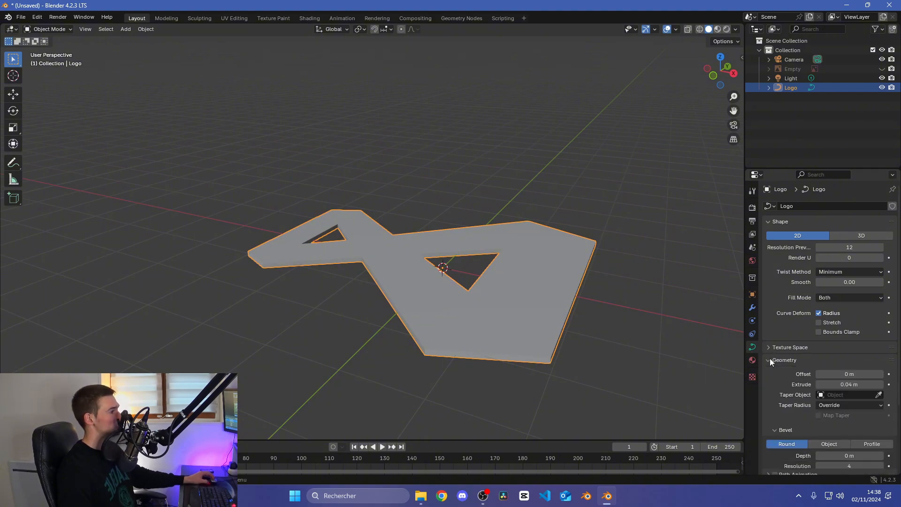
pyautogui.scroll(-1, 770, 358)
pyautogui.scroll(-1, 769, 359)
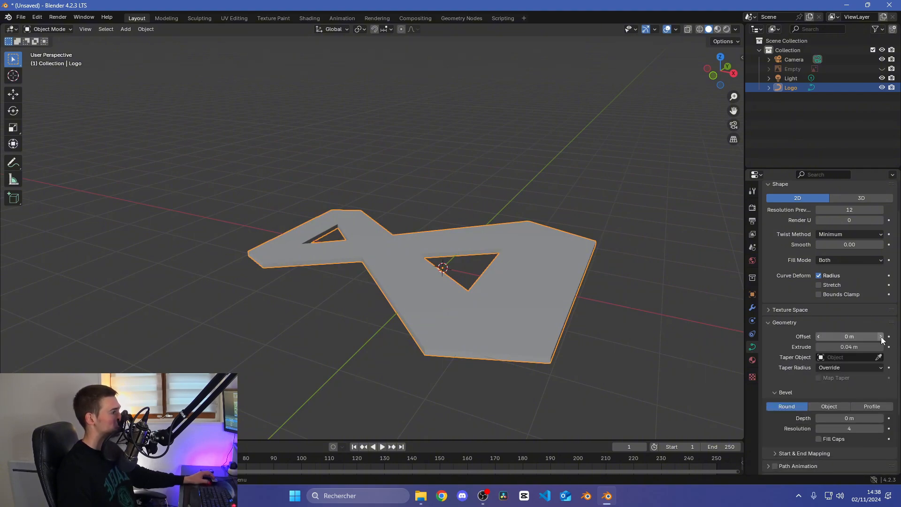
pyautogui.click(879, 336)
pyautogui.click(817, 337)
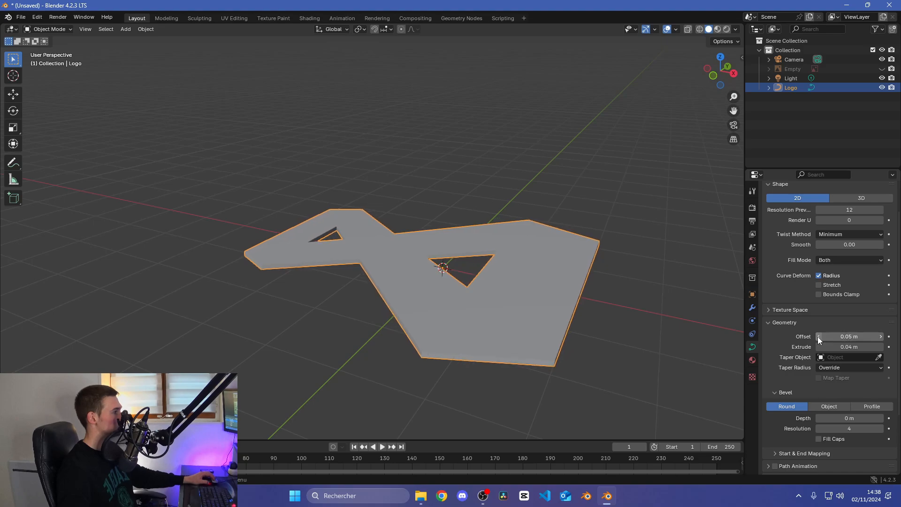
# Step: Increase the Logo curve's extrusion to 0.12 m
pyautogui.click(880, 348)
pyautogui.click(880, 348)
pyautogui.click(880, 348)
pyautogui.click(880, 349)
pyautogui.click(880, 348)
pyautogui.click(880, 348)
pyautogui.doubleClick(880, 348)
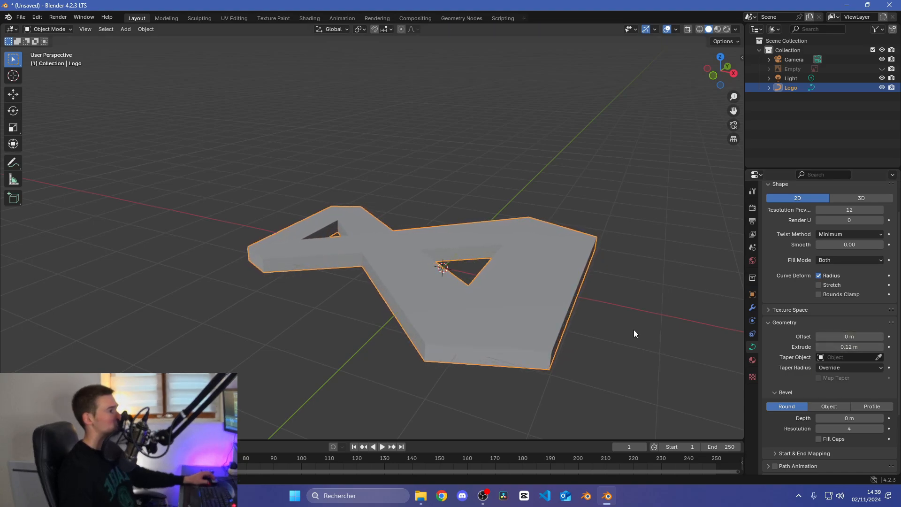
# Step: In the Shading workspace, create a material for the logo, remove it, and create a new one in its place
pyautogui.moveTo(458, 320)
pyautogui.mouseDown(button='middle')
pyautogui.moveTo(505, 362)
pyautogui.moveTo(441, 301)
pyautogui.moveTo(474, 321)
pyautogui.mouseUp(button='middle')
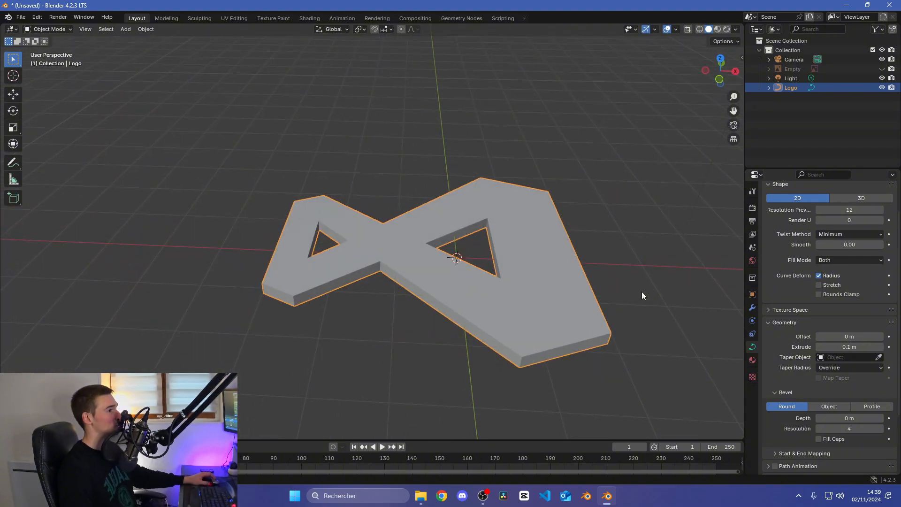
pyautogui.moveTo(642, 292); pyautogui.dragTo(620, 314, button='middle')
pyautogui.scroll(-3, 620, 314)
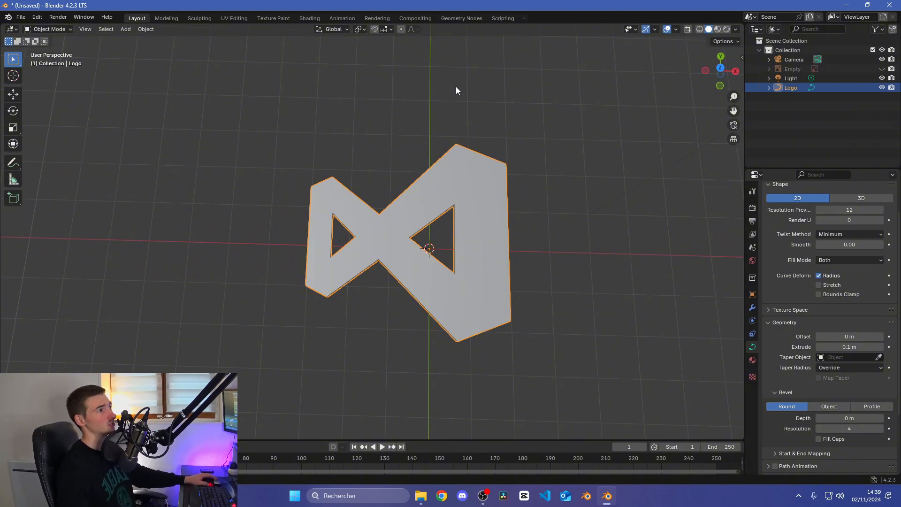
pyautogui.click(311, 18)
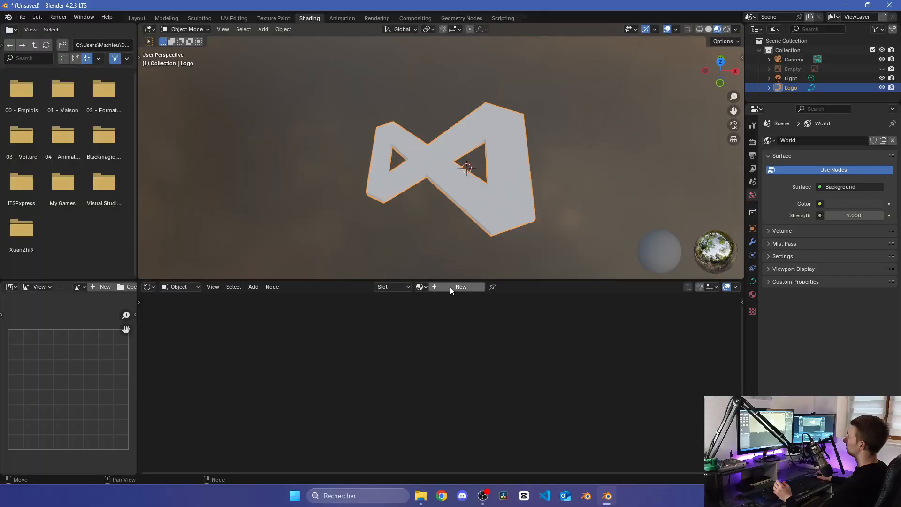
pyautogui.click(460, 287)
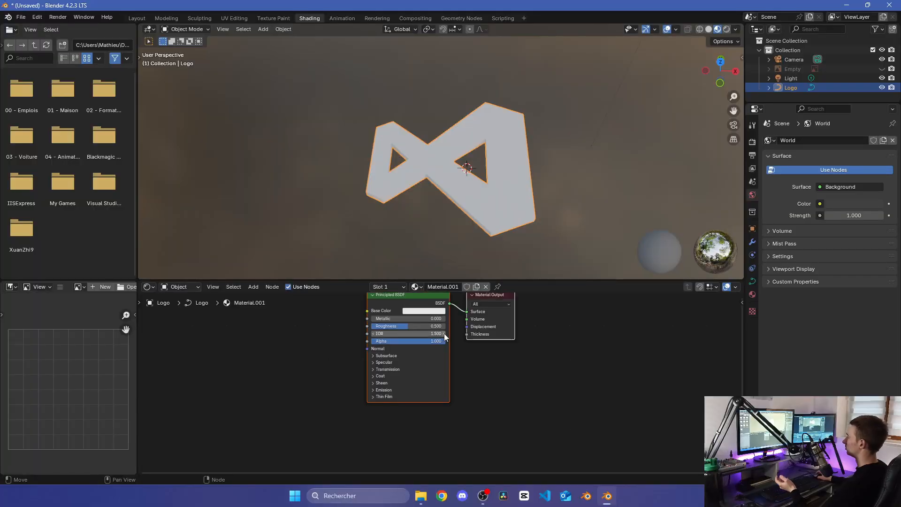
pyautogui.keyDown('shift'); pyautogui.moveTo(472, 360); pyautogui.dragTo(456, 371, button='middle'); pyautogui.keyUp('shift')
pyautogui.click(486, 287)
pyautogui.click(454, 288)
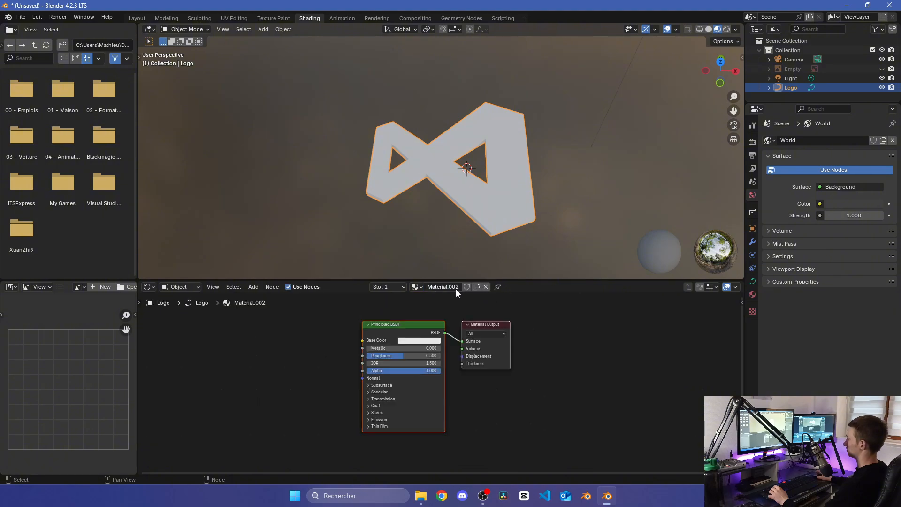
# Step: Set the base color of the logo material's Principled BSDF to cyan, and change it to blue
pyautogui.click(416, 340)
pyautogui.moveTo(447, 249); pyautogui.dragTo(436, 234)
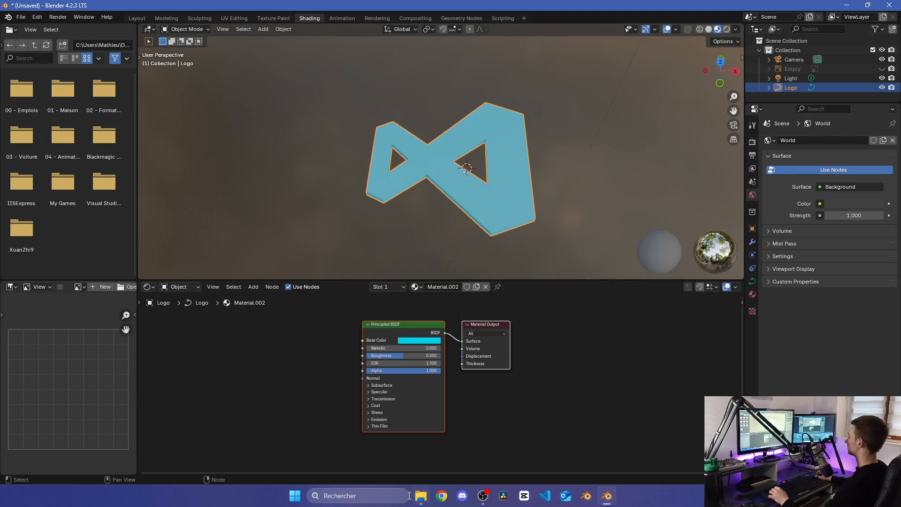
pyautogui.click(417, 340)
pyautogui.click(440, 255)
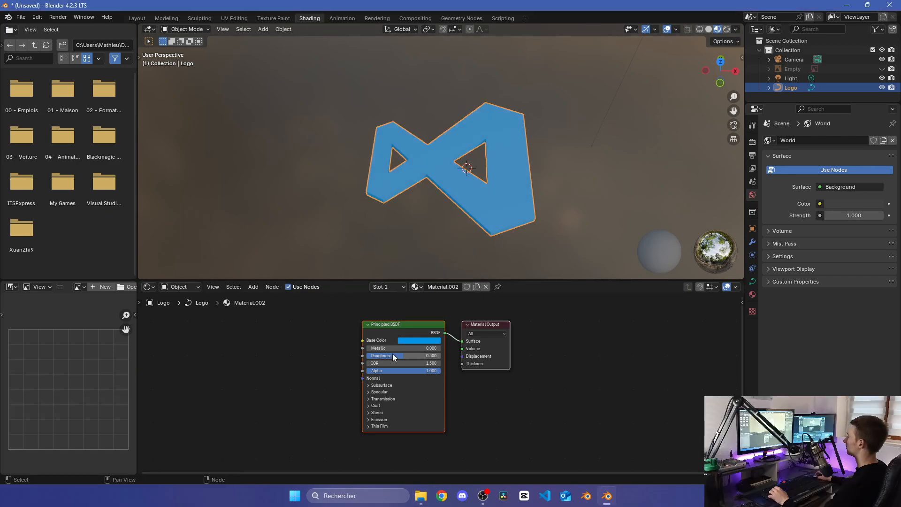
# Step: Set the logo material's Metallic to 1.000 and shift its base color to a lighter blue with hue 0.579
pyautogui.moveTo(389, 348); pyautogui.dragTo(438, 348)
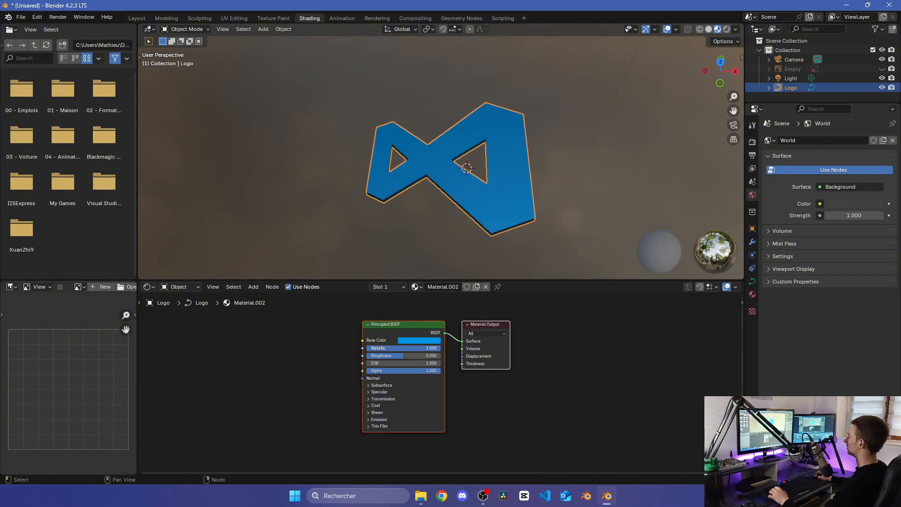
pyautogui.click(428, 340)
pyautogui.moveTo(441, 244); pyautogui.dragTo(438, 233)
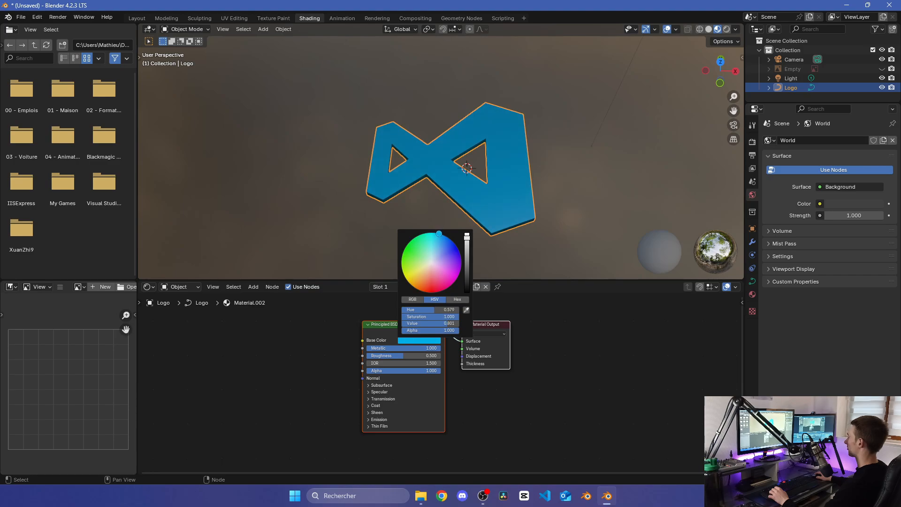
pyautogui.moveTo(540, 215)
pyautogui.mouseDown(button='middle')
pyautogui.moveTo(551, 169)
pyautogui.moveTo(550, 216)
pyautogui.moveTo(559, 167)
pyautogui.moveTo(548, 341)
pyautogui.moveTo(537, 223)
pyautogui.mouseUp(button='middle')
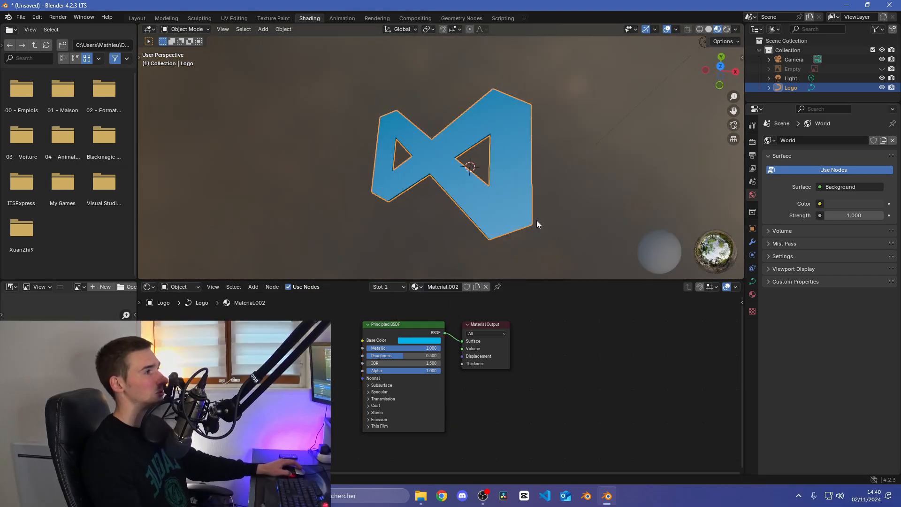
pyautogui.scroll(1, 537, 223)
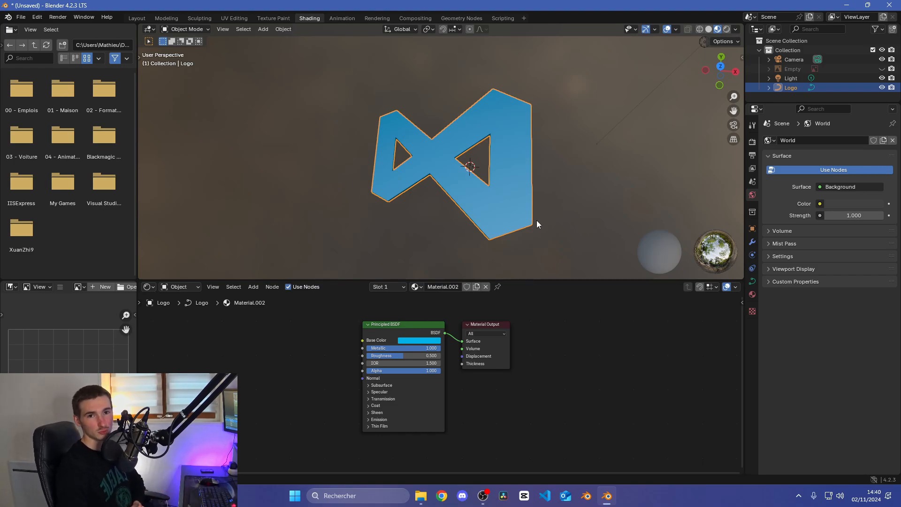
# Step: In the Layout workspace, preview the logo in Material Preview, switch the viewport to Rendered shading, and select the light
pyautogui.click(136, 19)
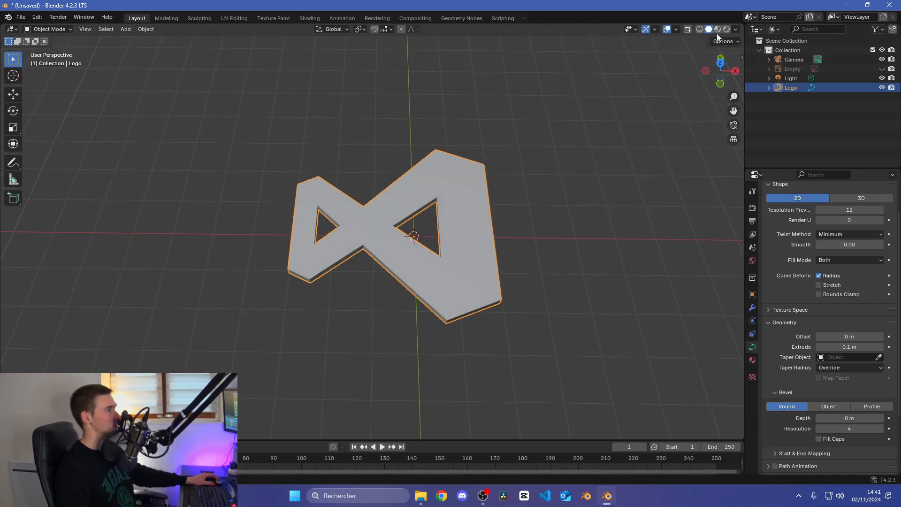
pyautogui.click(717, 30)
pyautogui.moveTo(592, 146); pyautogui.dragTo(616, 124, button='middle')
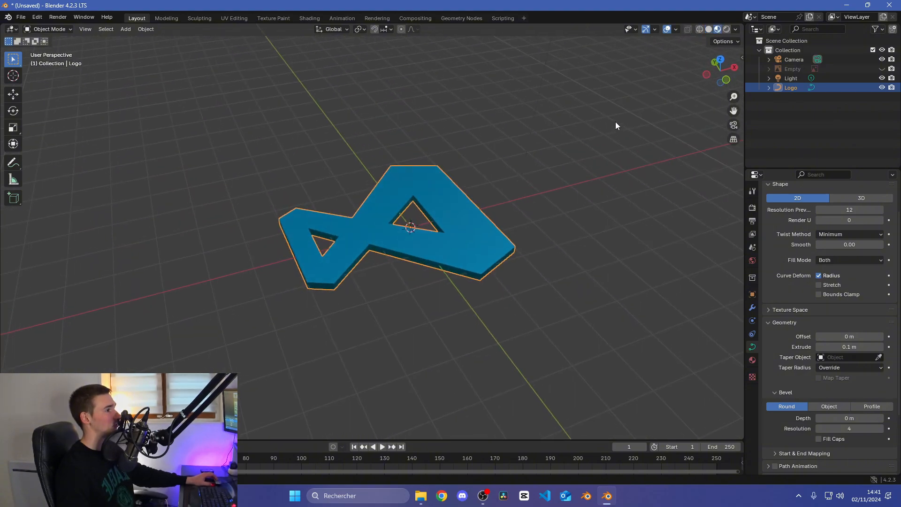
pyautogui.click(726, 29)
pyautogui.moveTo(516, 163); pyautogui.dragTo(533, 178, button='middle')
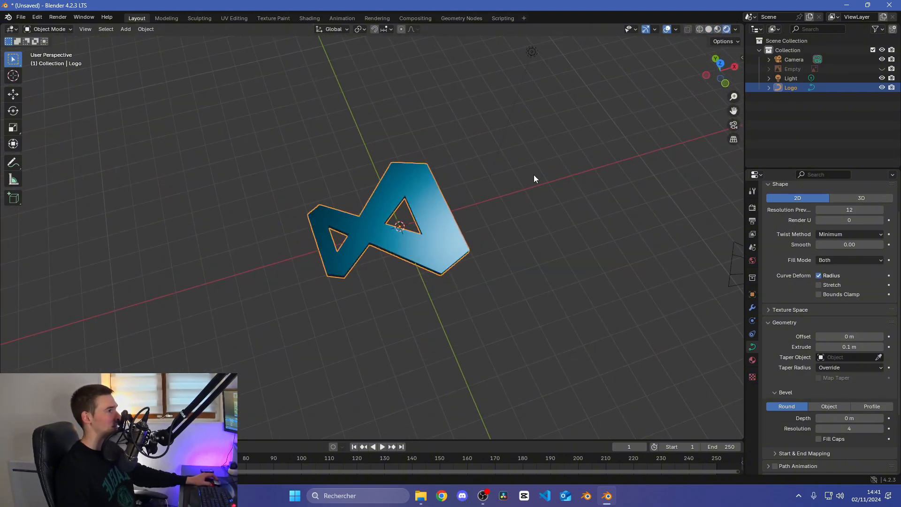
pyautogui.click(527, 57)
pyautogui.press('g')
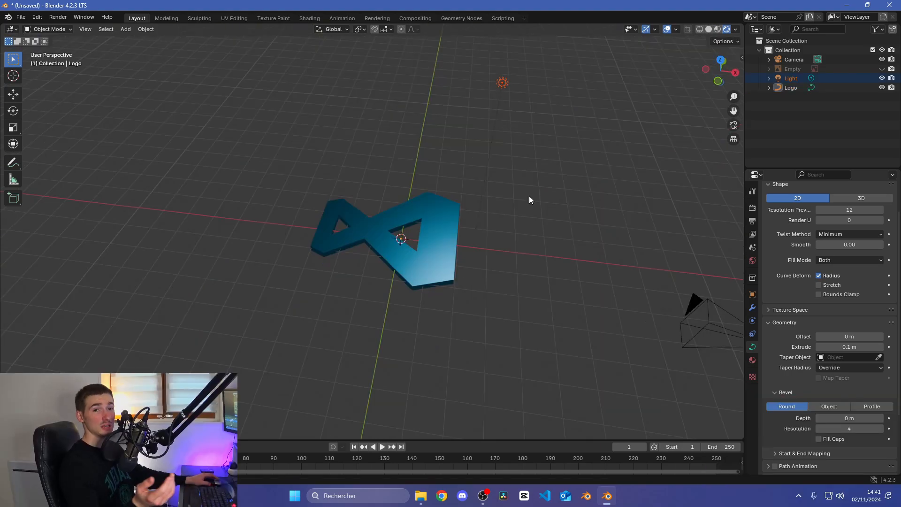
pyautogui.scroll(-1, 529, 200)
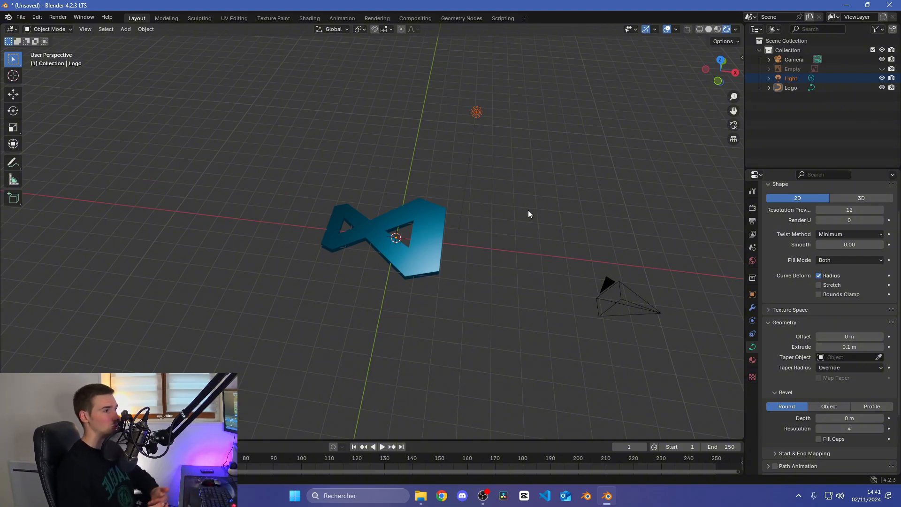
# Step: Add a plane mesh under the logo and scale it up into a large floor surrounding the scene
pyautogui.click(126, 29)
pyautogui.moveTo(155, 40)
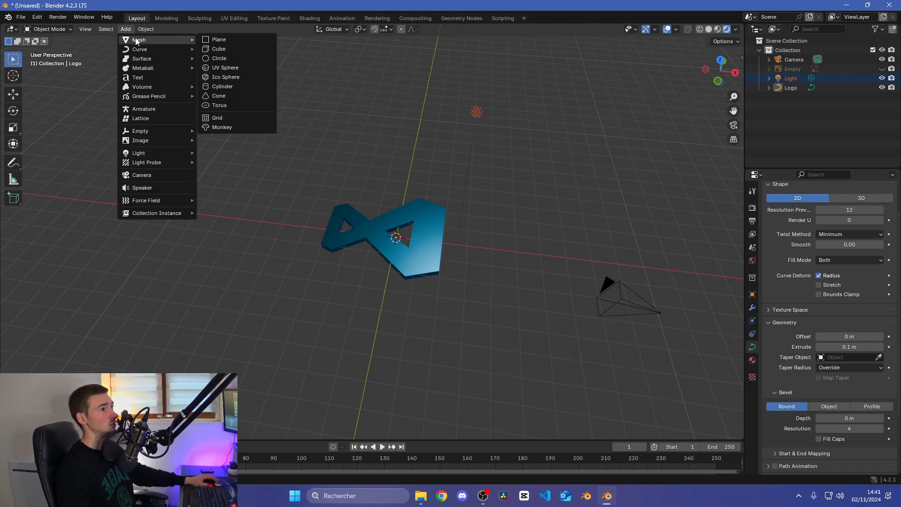
pyautogui.click(209, 40)
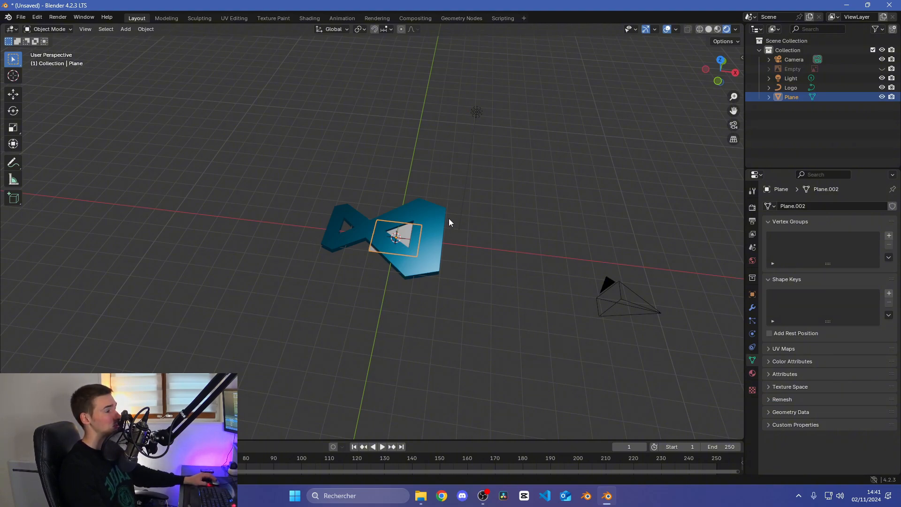
pyautogui.press('s')
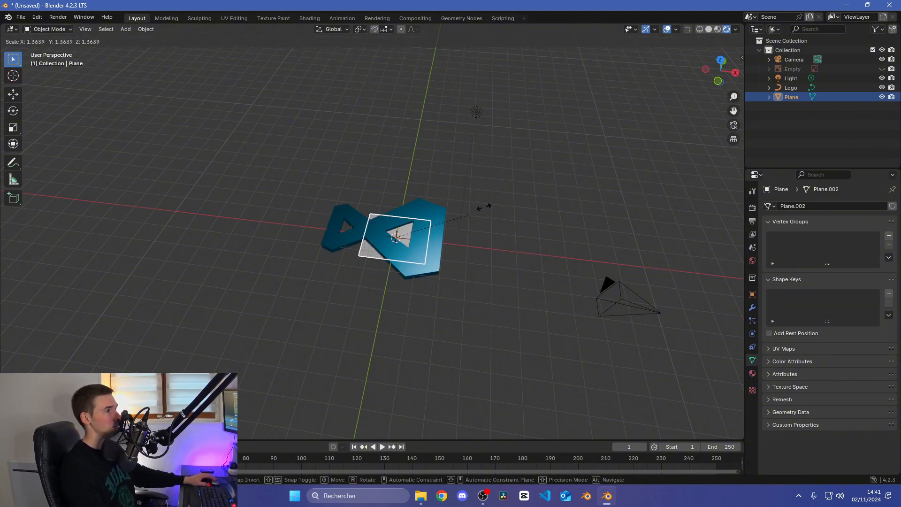
pyautogui.click(375, 211)
pyautogui.moveTo(375, 211); pyautogui.dragTo(398, 198, button='middle')
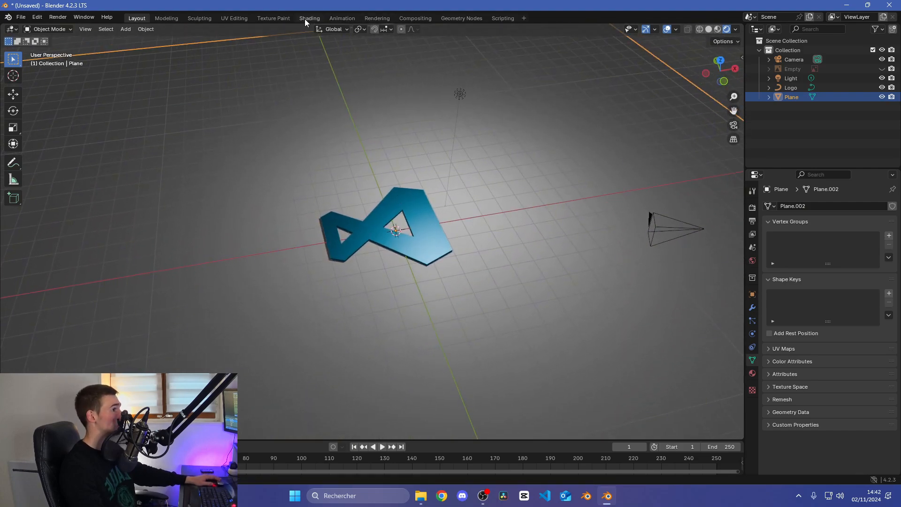
# Step: In the Shading workspace, give the plane a new material with magenta base color, Metallic 1.000 and Roughness 0.000
pyautogui.click(305, 19)
pyautogui.moveTo(432, 262); pyautogui.dragTo(454, 271)
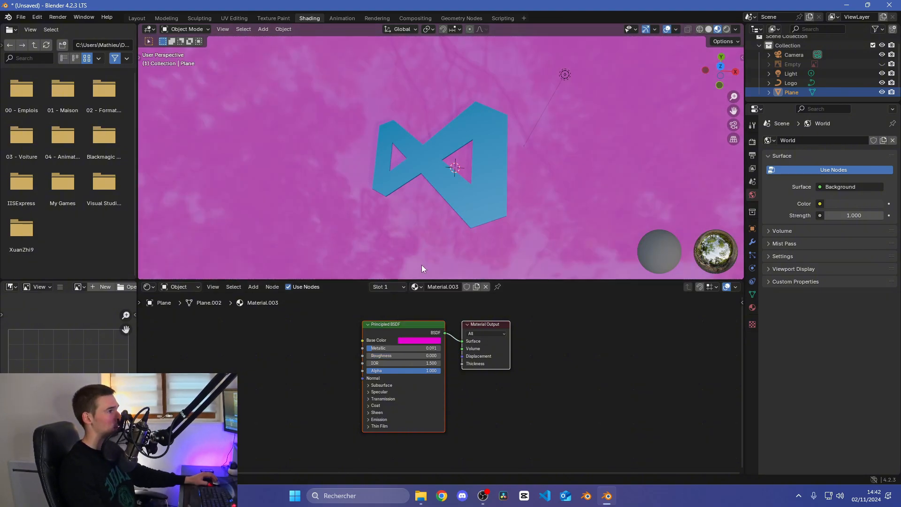
pyautogui.moveTo(422, 265); pyautogui.dragTo(440, 247, button='middle')
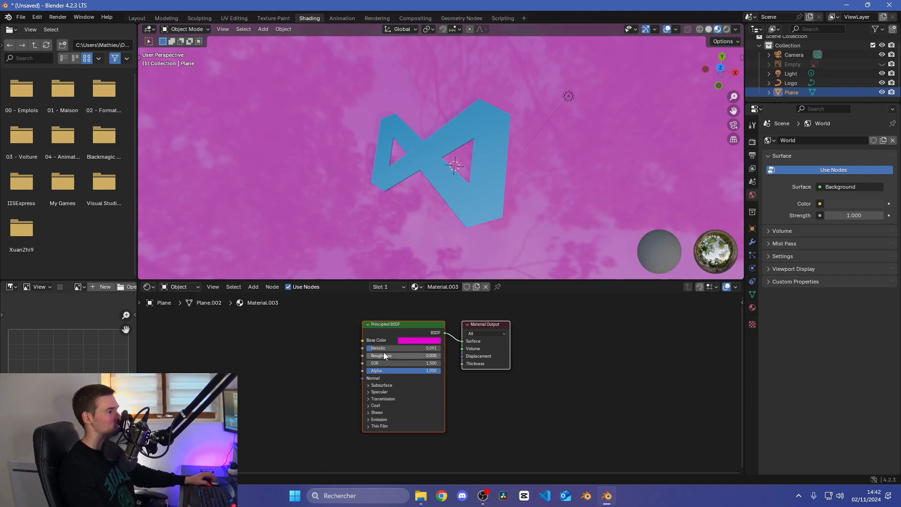
pyautogui.moveTo(384, 349); pyautogui.dragTo(450, 349)
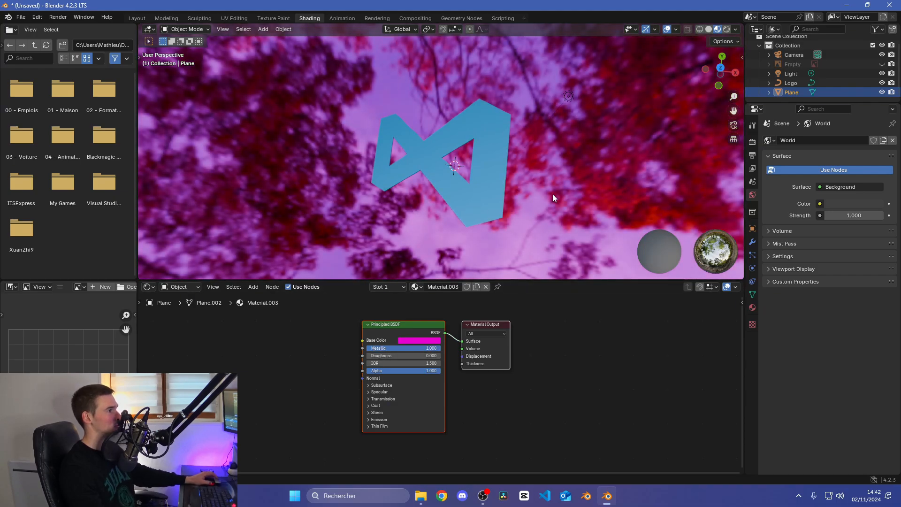
pyautogui.moveTo(552, 194)
pyautogui.mouseDown(button='middle')
pyautogui.moveTo(510, 132)
pyautogui.moveTo(513, 114)
pyautogui.moveTo(572, 157)
pyautogui.moveTo(578, 200)
pyautogui.moveTo(483, 150)
pyautogui.moveTo(508, 185)
pyautogui.mouseUp(button='middle')
# Step: Back in the Layout workspace, select the point light and move it closer to the front of the logo
pyautogui.click(137, 18)
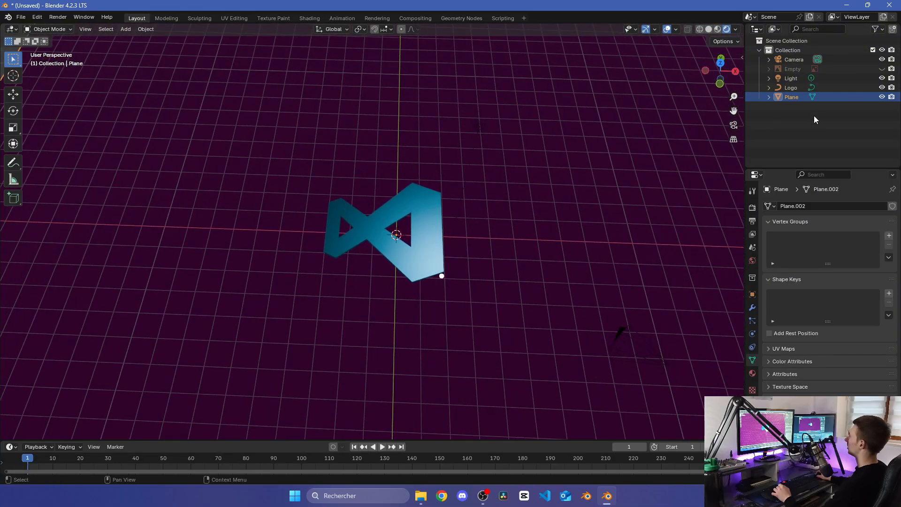
pyautogui.click(825, 88)
pyautogui.moveTo(637, 173)
pyautogui.mouseDown(button='middle')
pyautogui.moveTo(609, 157)
pyautogui.moveTo(604, 130)
pyautogui.moveTo(631, 185)
pyautogui.mouseUp(button='middle')
pyautogui.click(482, 139)
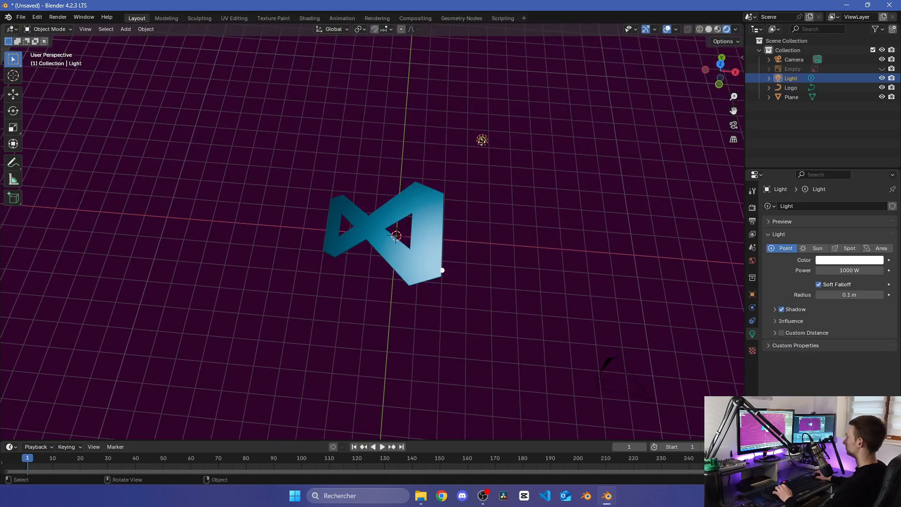
pyautogui.press('g')
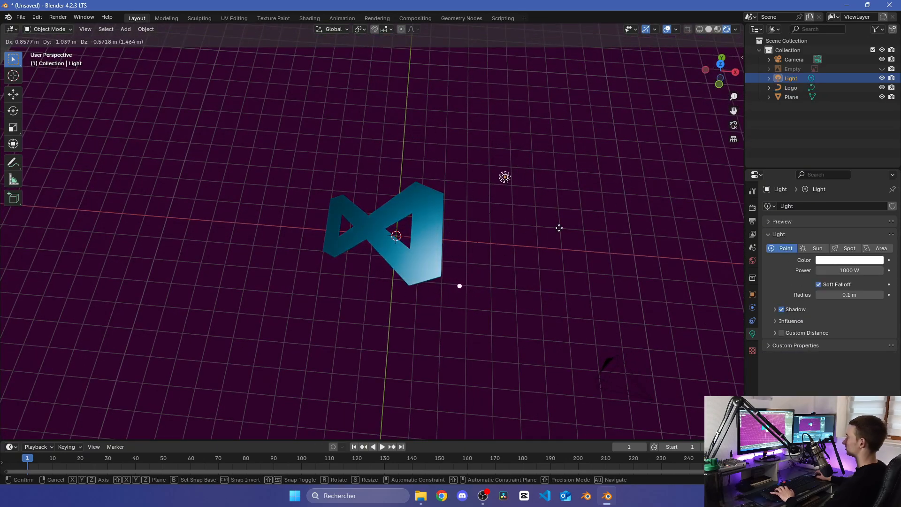
pyautogui.click(548, 269)
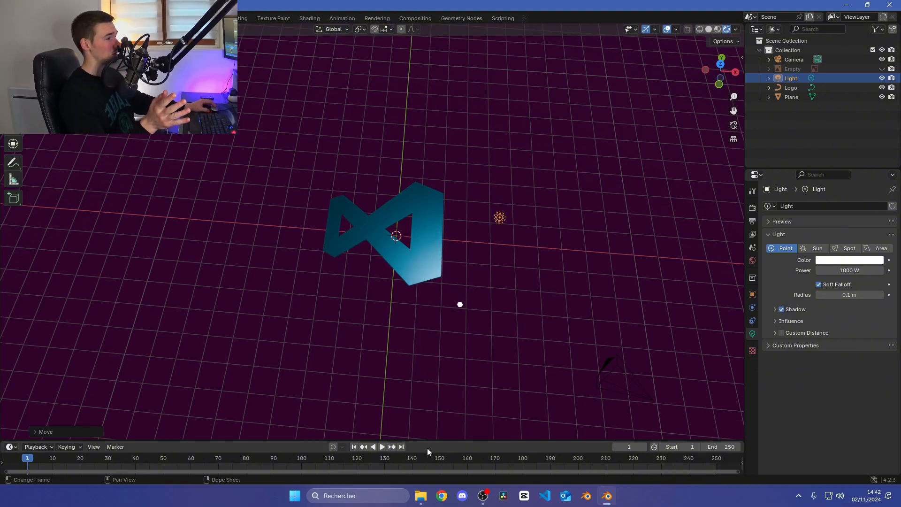
# Step: Enlarge the timeline area, set the output frame rate to 60 fps, and briefly run the animation playback
pyautogui.moveTo(429, 441); pyautogui.dragTo(435, 369)
pyautogui.click(752, 222)
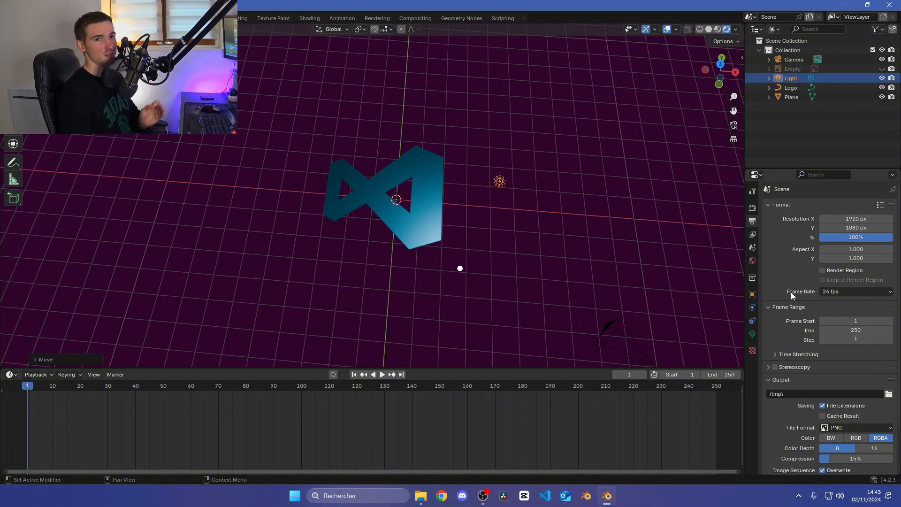
pyautogui.click(844, 292)
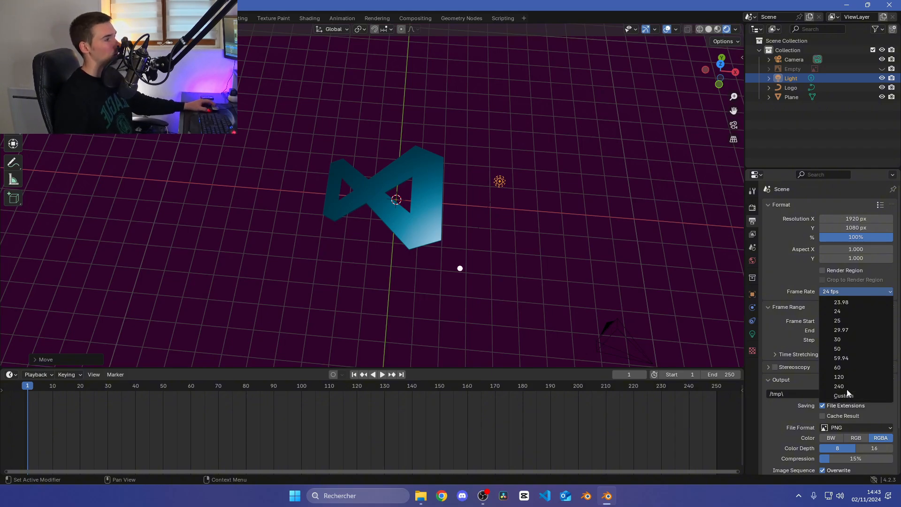
pyautogui.click(838, 368)
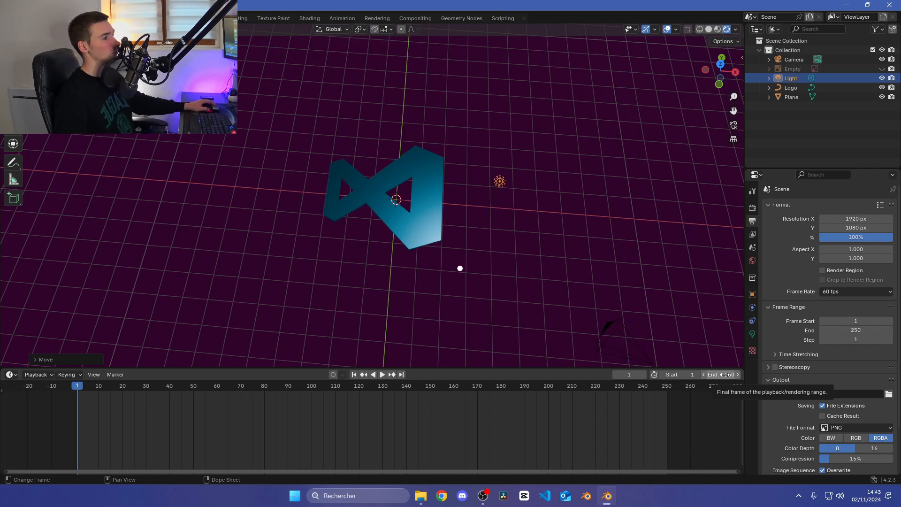
pyautogui.press('space')
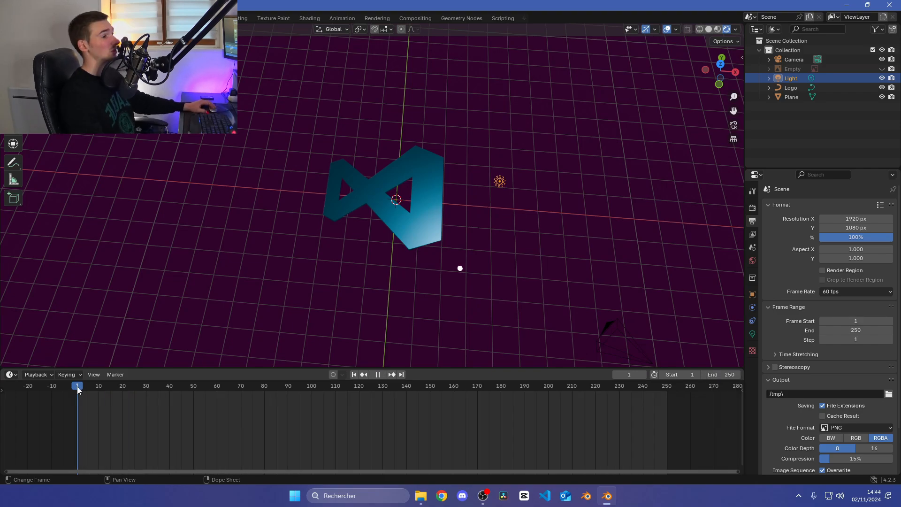
pyautogui.press('space')
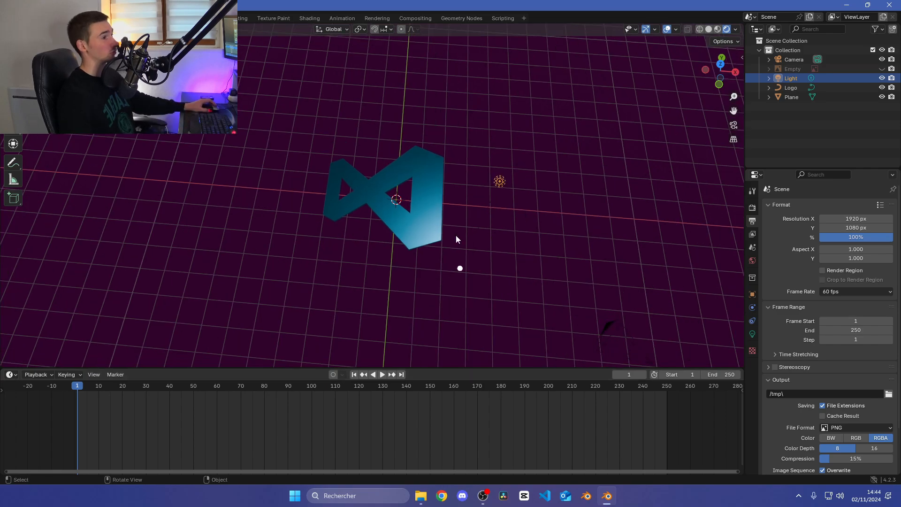
# Step: Check how the camera frames the logo, and look through the scene camera again with the camera selected
pyautogui.scroll(-2, 363, 269)
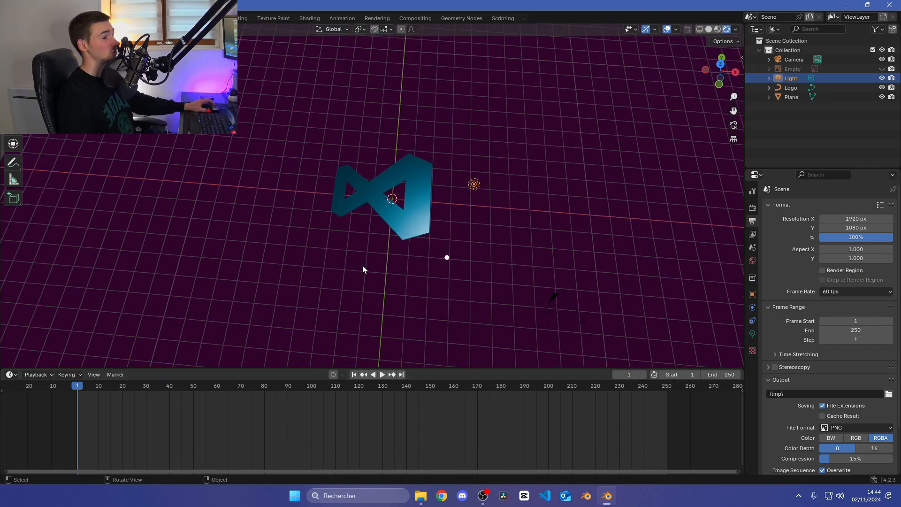
pyautogui.click(733, 125)
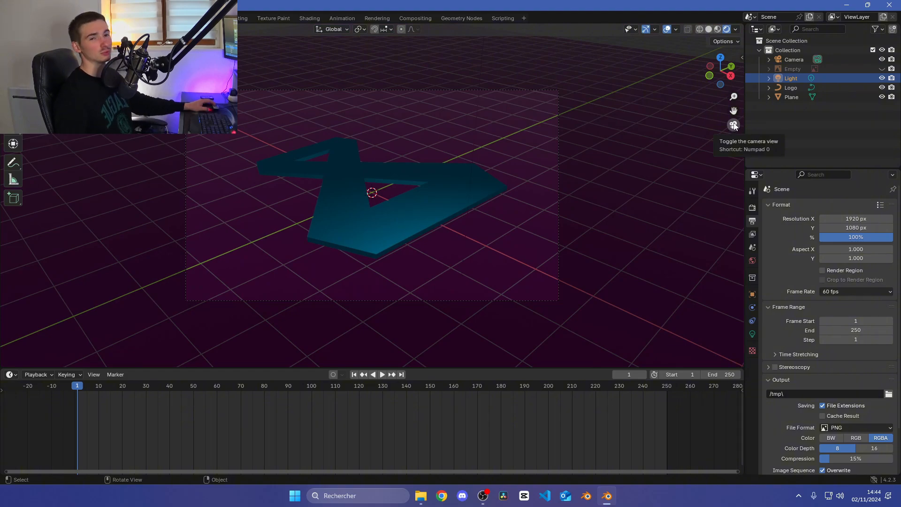
pyautogui.moveTo(441, 303); pyautogui.dragTo(525, 191, button='middle')
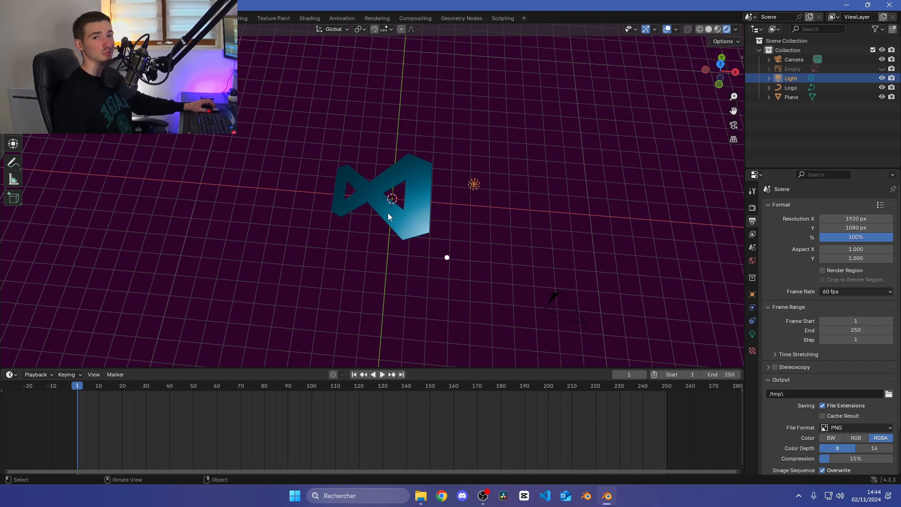
pyautogui.click(376, 192)
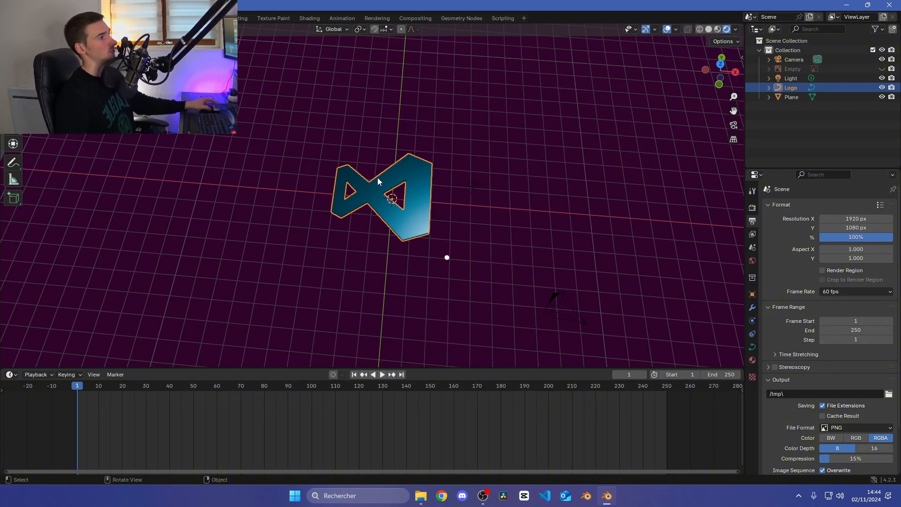
pyautogui.click(786, 61)
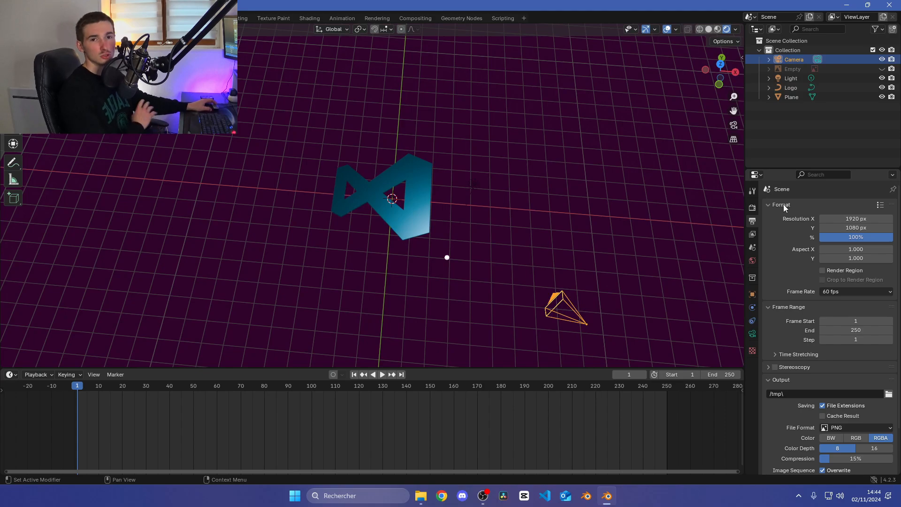
pyautogui.press('KP_0')
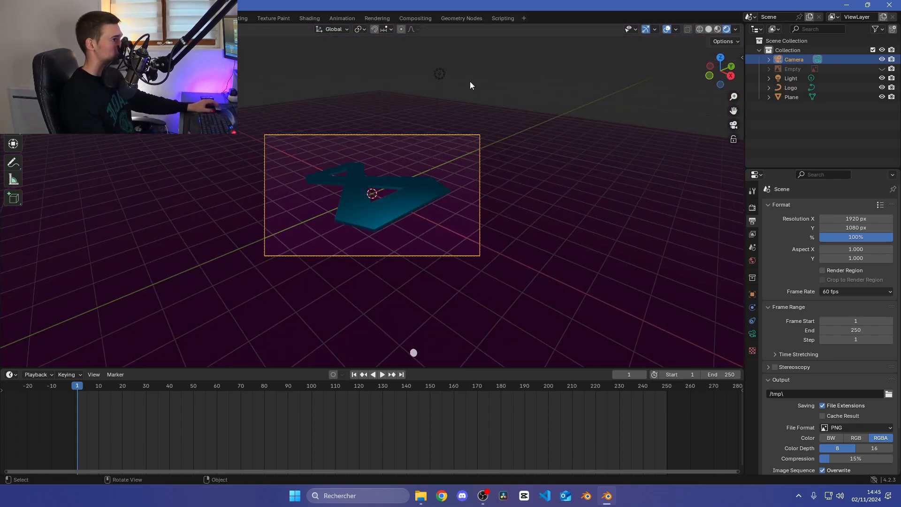
# Step: Reposition the light at about X 0.75 m, Y 5.55 m, Z 3.18 m while checking the camera view, and select the camera
pyautogui.click(438, 74)
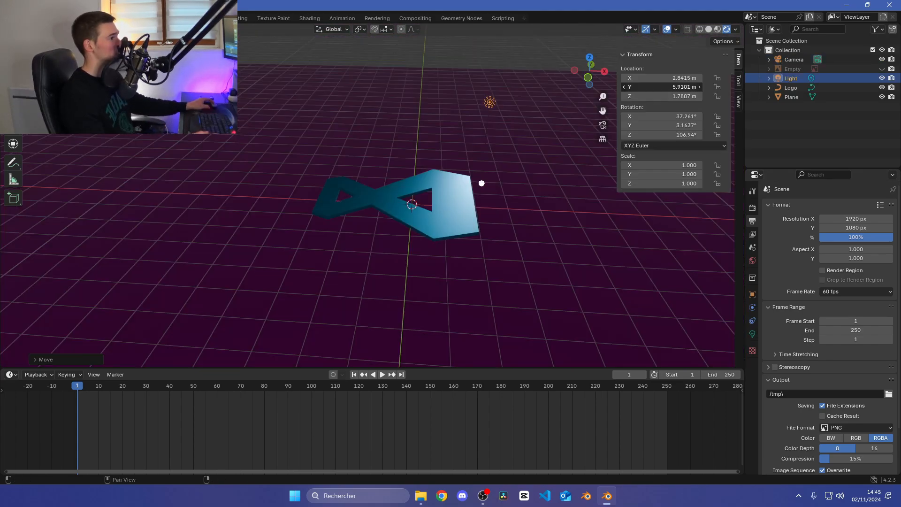
pyautogui.click(601, 125)
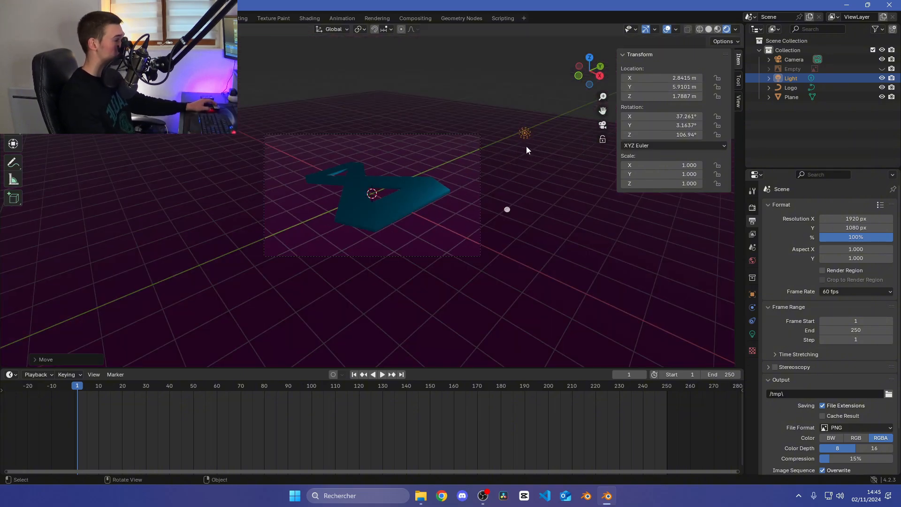
pyautogui.hotkey('ctrl', 'z')
pyautogui.moveTo(662, 86); pyautogui.dragTo(695, 87)
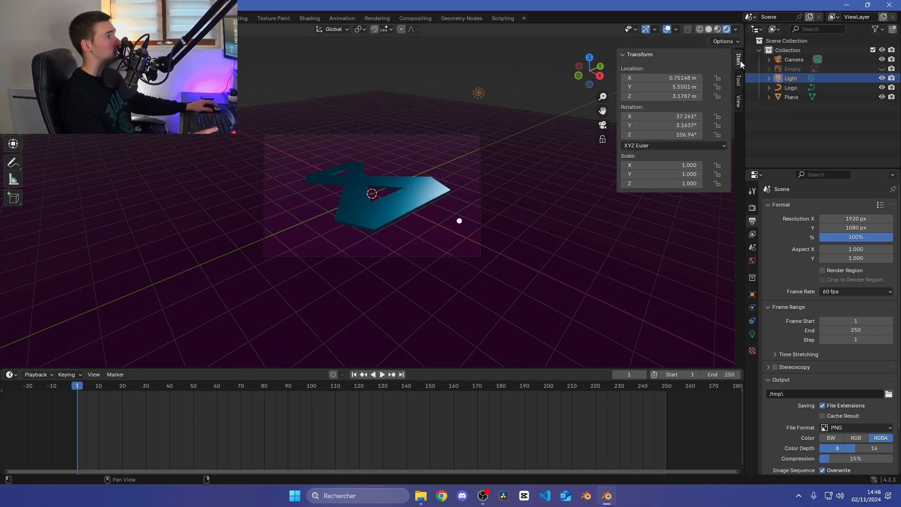
pyautogui.click(794, 60)
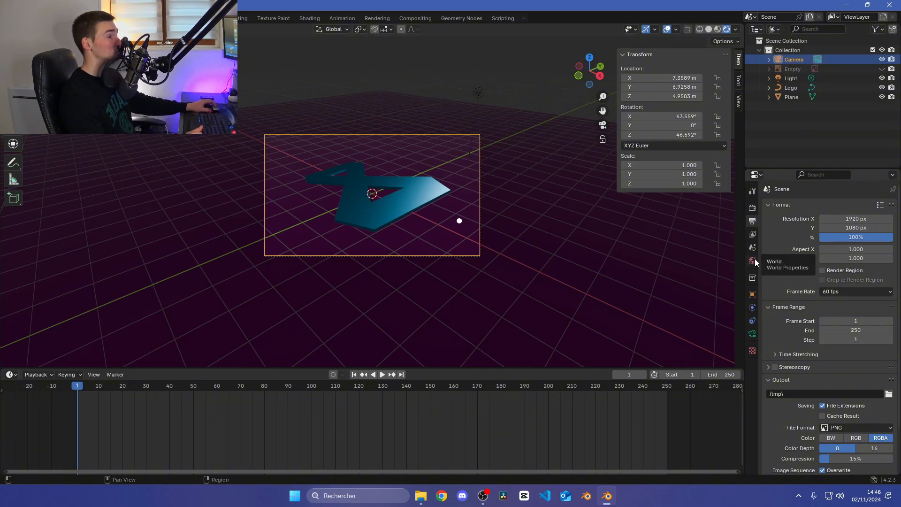
# Step: Set the camera's X rotation to about 42.56° and Z location to about 1.58 m, and keyframe its location at frame 1
pyautogui.click(752, 294)
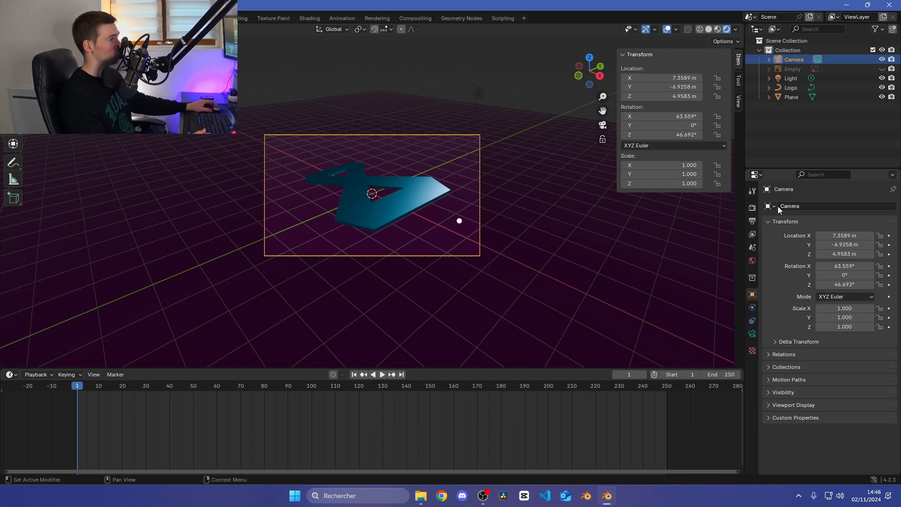
pyautogui.click(795, 78)
pyautogui.click(791, 58)
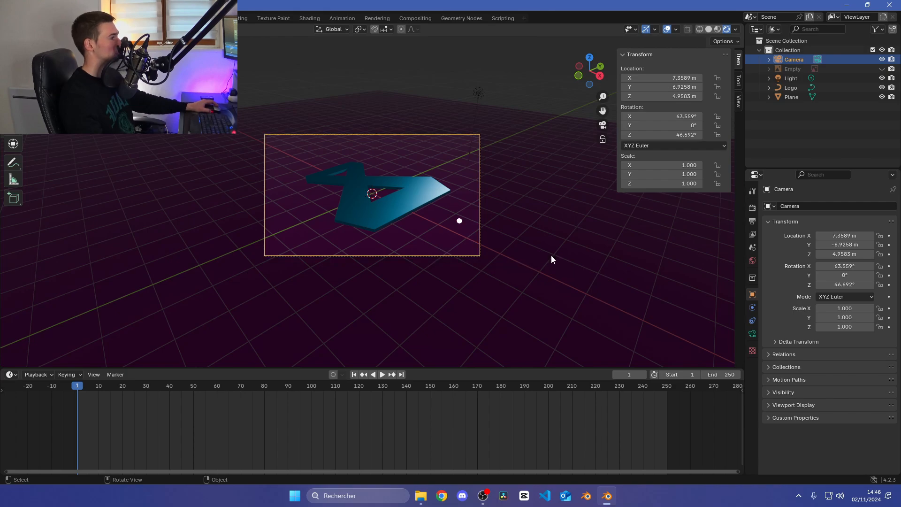
pyautogui.moveTo(845, 266); pyautogui.dragTo(797, 254)
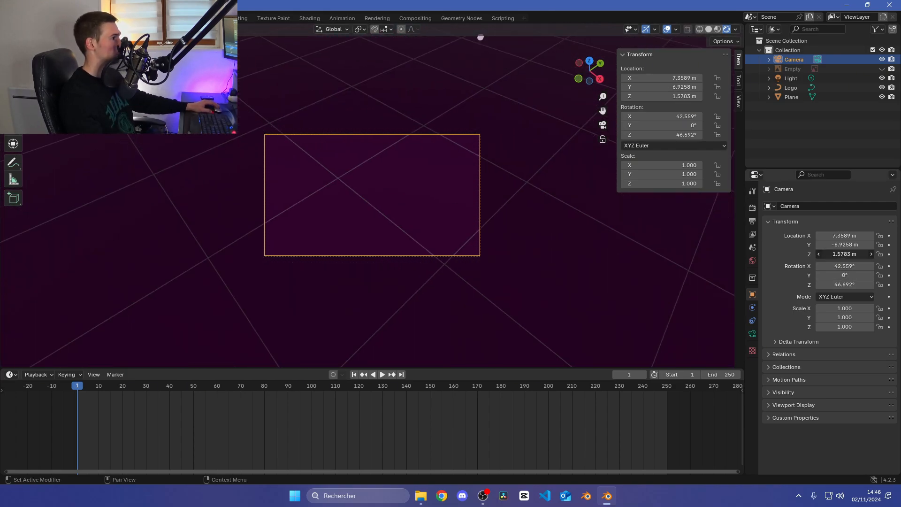
pyautogui.click(889, 254)
pyautogui.click(888, 235)
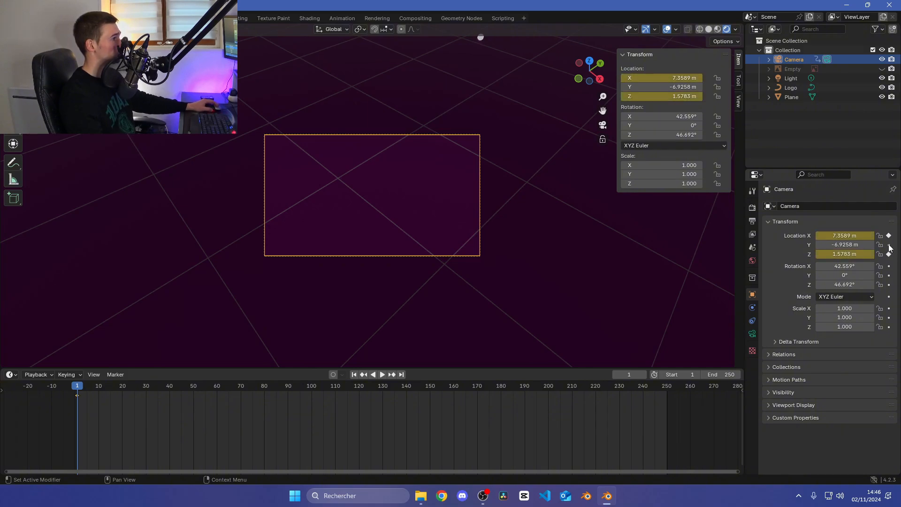
pyautogui.click(888, 244)
# Step: At frame 50, place the camera at about X 1.08 m, Y -0.59 m, Z 5.41 m with 66.56° X rotation and keyframe these values
pyautogui.press('space')
pyautogui.moveTo(96, 387); pyautogui.dragTo(195, 397)
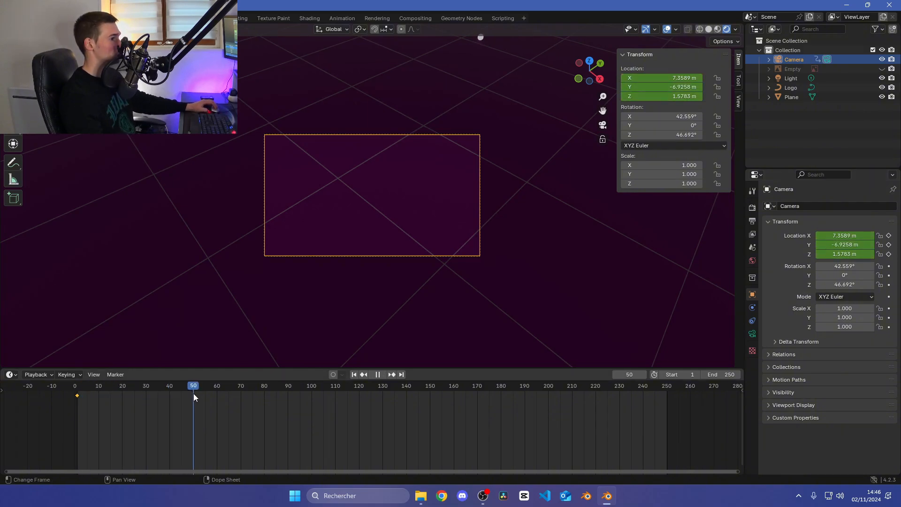
pyautogui.moveTo(843, 254); pyautogui.dragTo(897, 254)
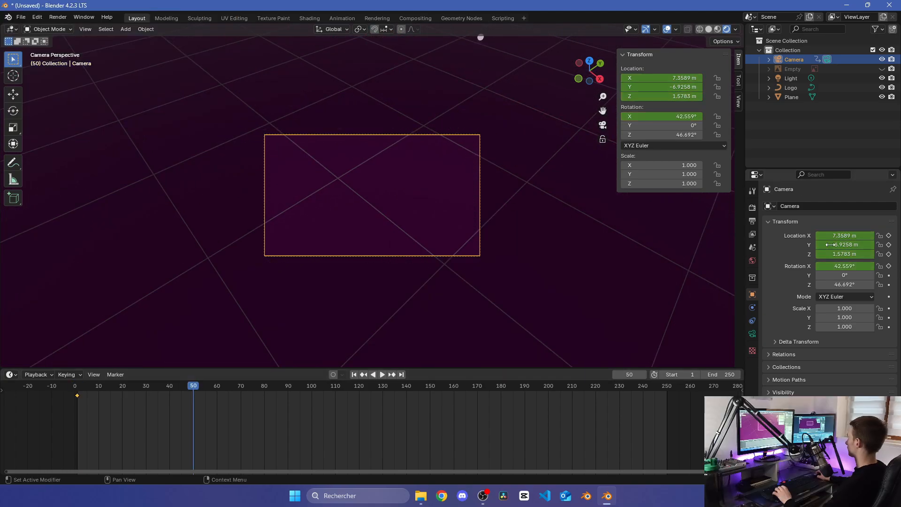
pyautogui.moveTo(844, 265)
pyautogui.mouseDown()
pyautogui.moveTo(859, 266)
pyautogui.moveTo(847, 254)
pyautogui.mouseUp()
pyautogui.moveTo(844, 244); pyautogui.dragTo(896, 244)
pyautogui.moveTo(844, 235); pyautogui.dragTo(550, 236)
pyautogui.moveTo(844, 266); pyautogui.dragTo(835, 265)
pyautogui.moveTo(835, 266); pyautogui.dragTo(877, 244)
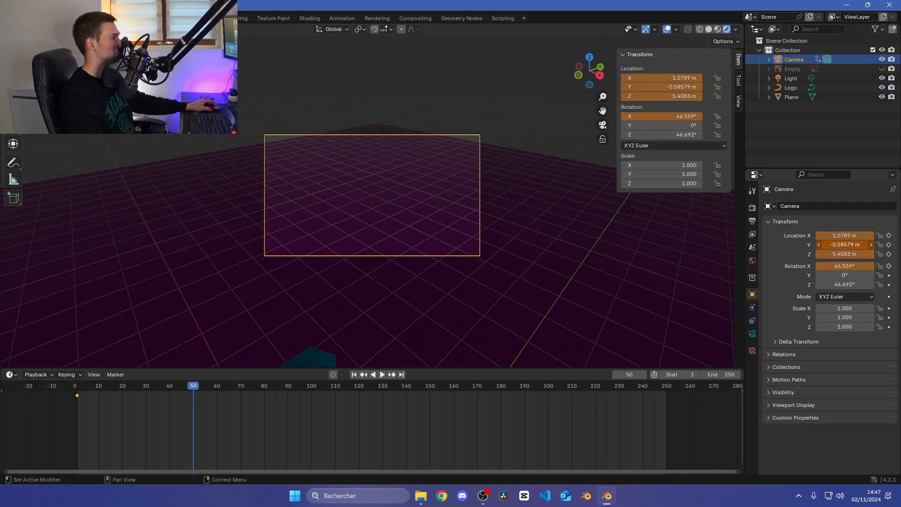
pyautogui.click(888, 235)
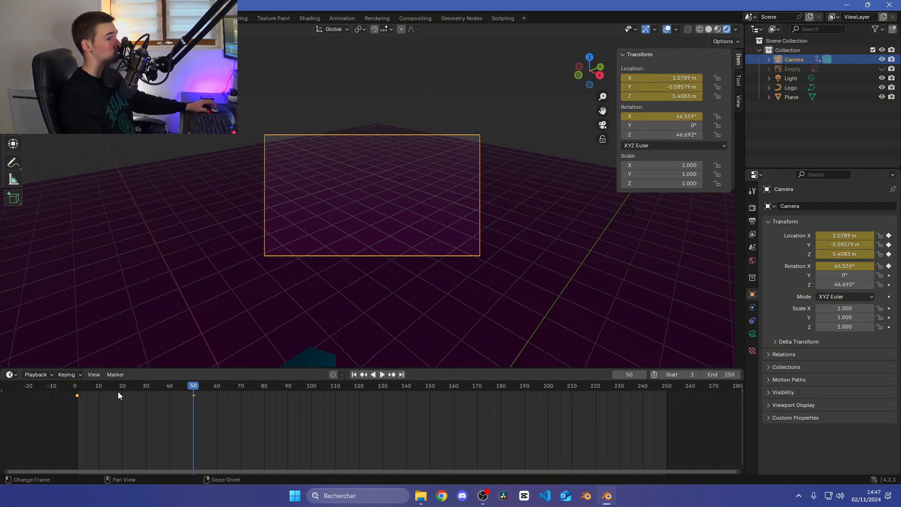
# Step: Play back the camera move and shift its frame 50 keyframes to frame 120
pyautogui.hotkey('shift', 'Left')
pyautogui.press('space')
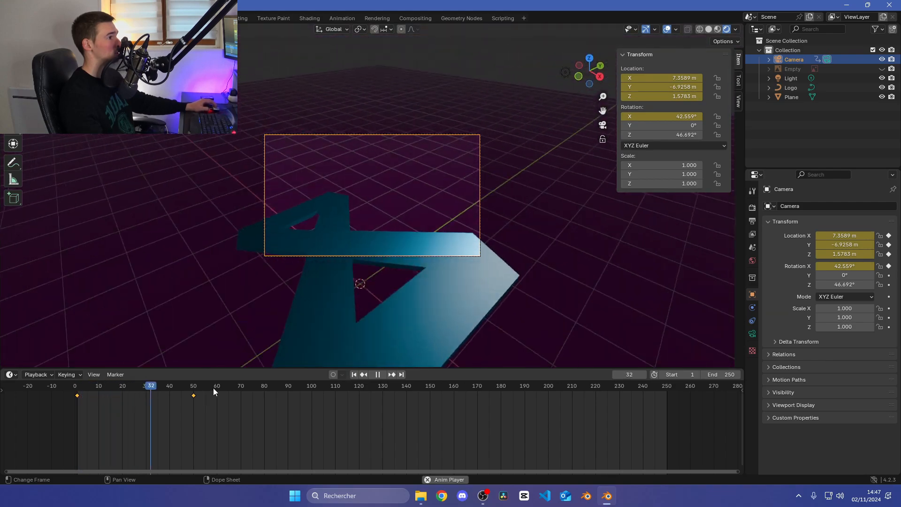
pyautogui.press('space')
pyautogui.moveTo(192, 396); pyautogui.dragTo(364, 402)
# Step: At frame 121, keyframe the camera at X -0.46 m, Y -8.69 m, Z 8.08 m, X rotation 46.56°, with Z rotation set to 360.69°
pyautogui.click(361, 388)
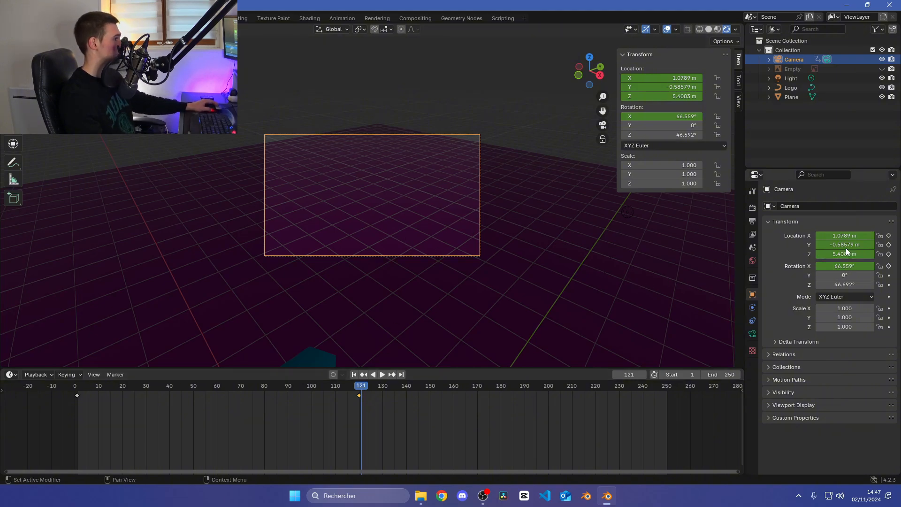
pyautogui.moveTo(845, 244); pyautogui.dragTo(887, 245)
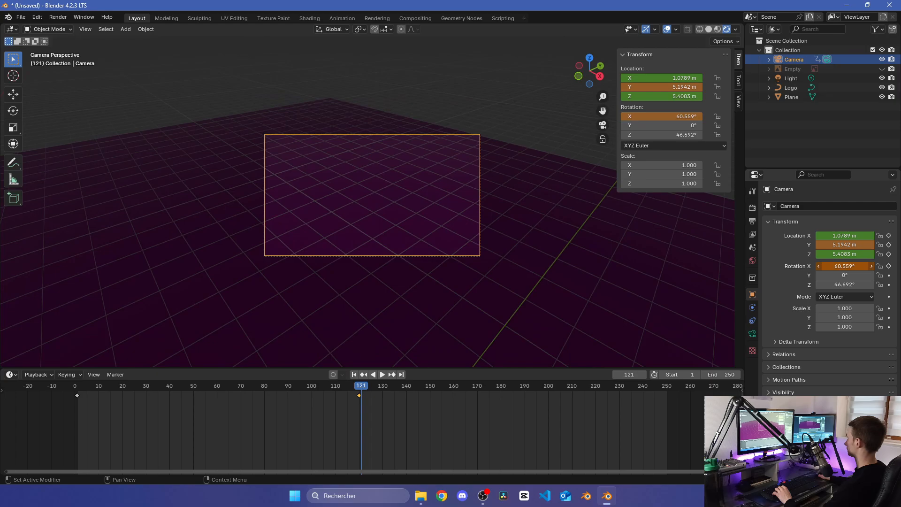
pyautogui.moveTo(841, 244); pyautogui.dragTo(841, 245)
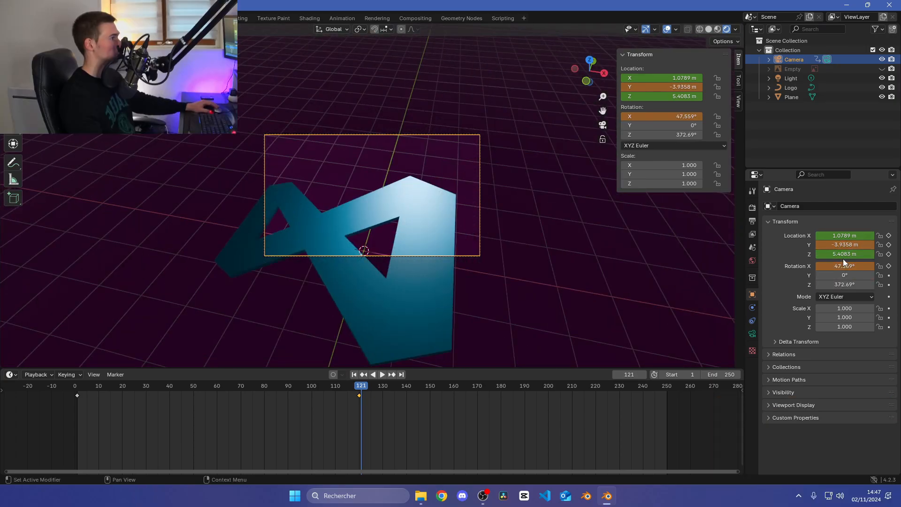
pyautogui.moveTo(844, 254); pyautogui.dragTo(845, 253)
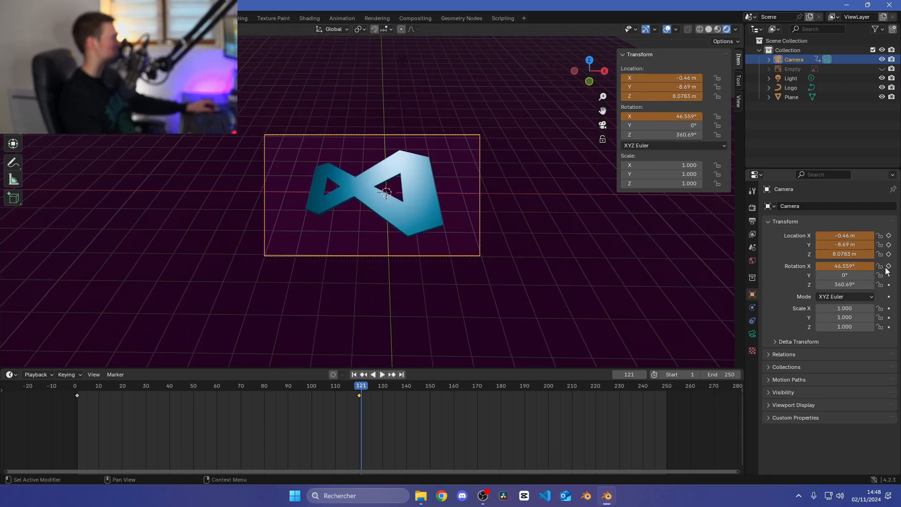
pyautogui.click(888, 266)
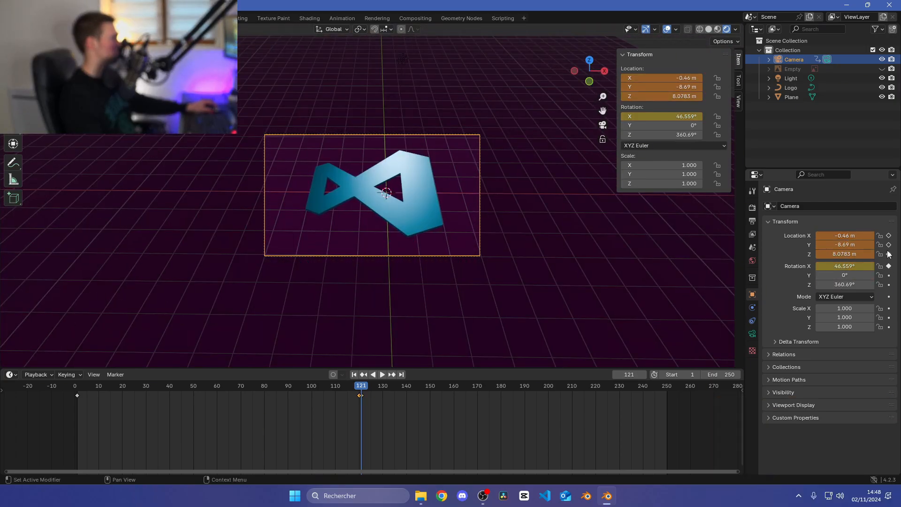
pyautogui.click(888, 244)
pyautogui.click(888, 235)
pyautogui.click(888, 254)
# Step: Scrub through the end of the camera animation and return to frame 121
pyautogui.press('space')
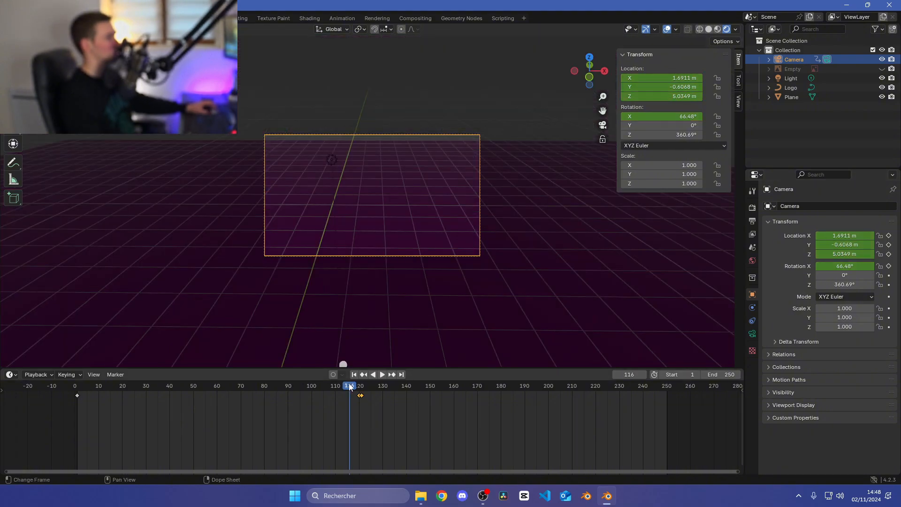
pyautogui.click(360, 385)
pyautogui.moveTo(360, 386); pyautogui.dragTo(361, 386)
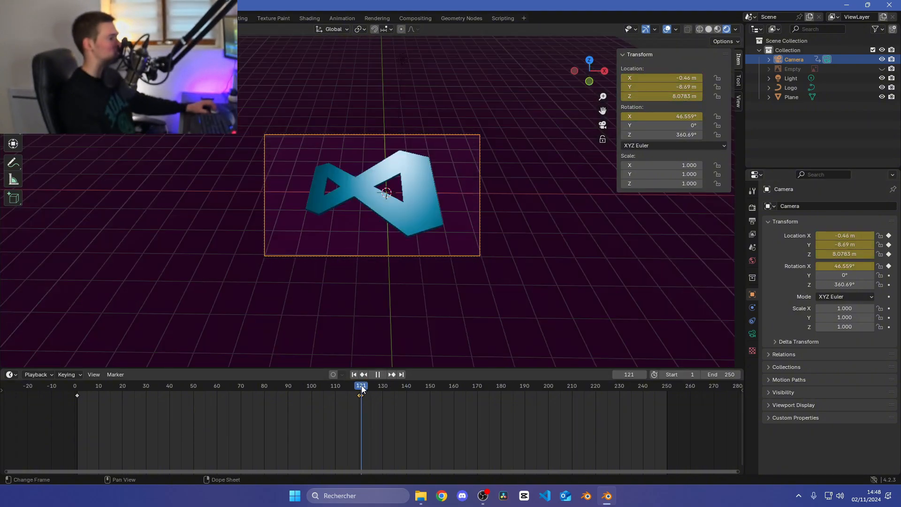
# Step: Select the logo and keyframe its X, Y and Z location and rotation at frame 121
pyautogui.click(792, 87)
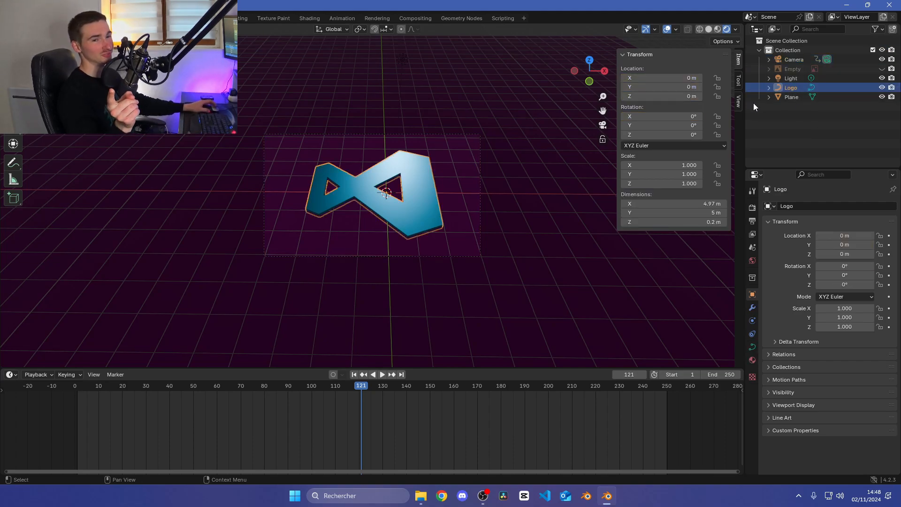
pyautogui.click(888, 235)
pyautogui.click(888, 245)
pyautogui.click(889, 254)
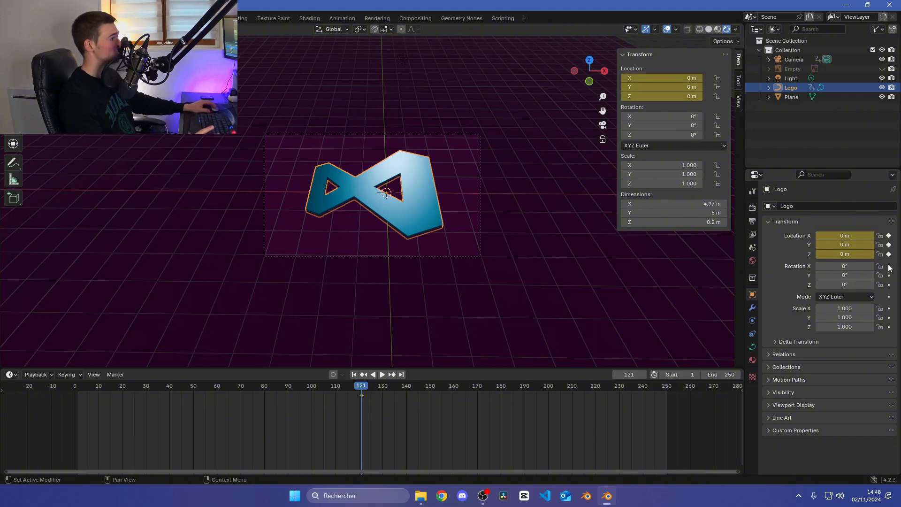
pyautogui.click(888, 266)
pyautogui.click(889, 275)
pyautogui.click(888, 284)
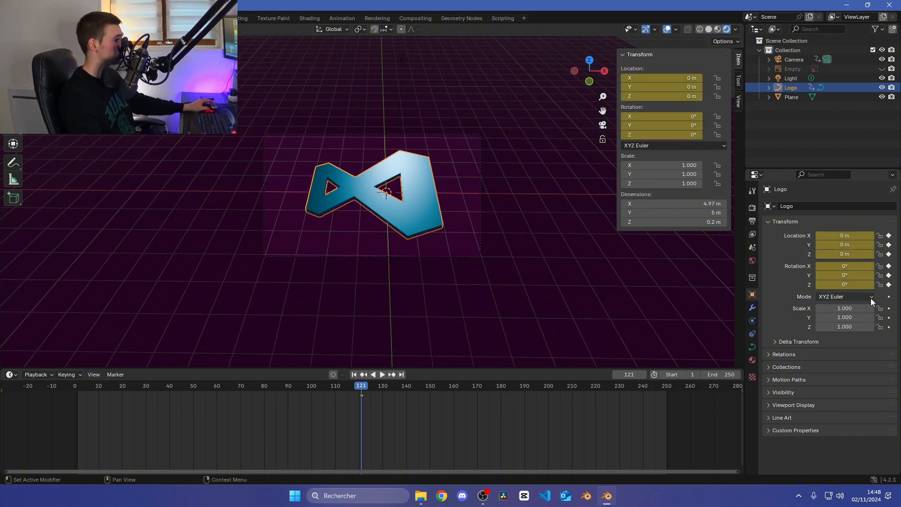
# Step: Keyframe the logo at Z 1.24 m and 94° X rotation at frame 150, and rotated to -9°, -143°, 117° at frame 240
pyautogui.click(430, 396)
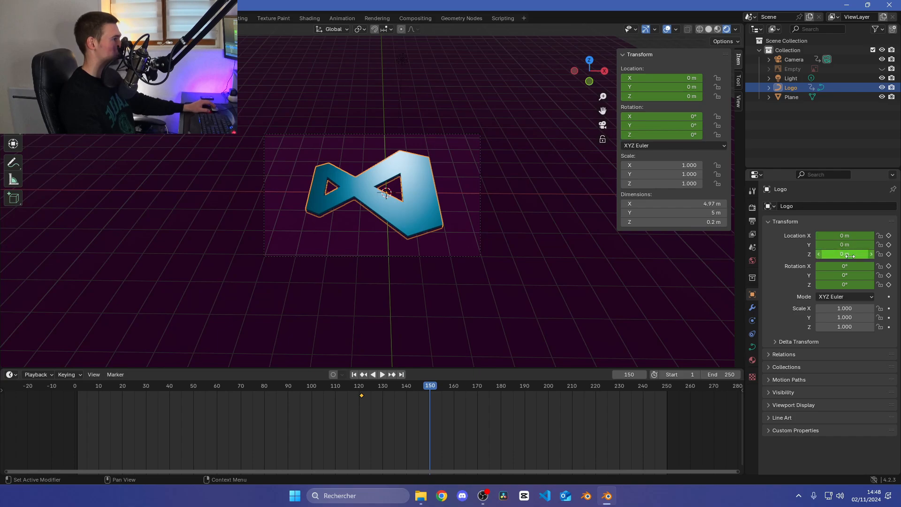
pyautogui.moveTo(850, 255); pyautogui.dragTo(870, 266)
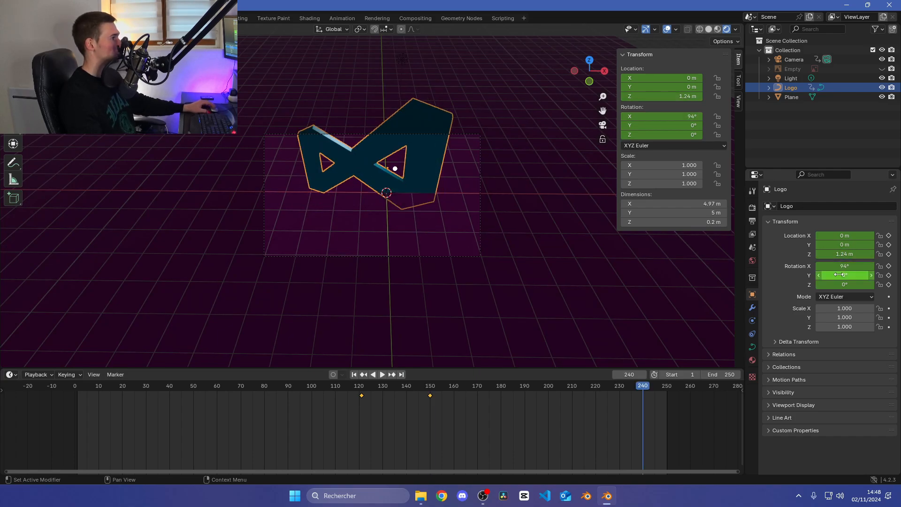
pyautogui.moveTo(844, 275); pyautogui.dragTo(851, 274)
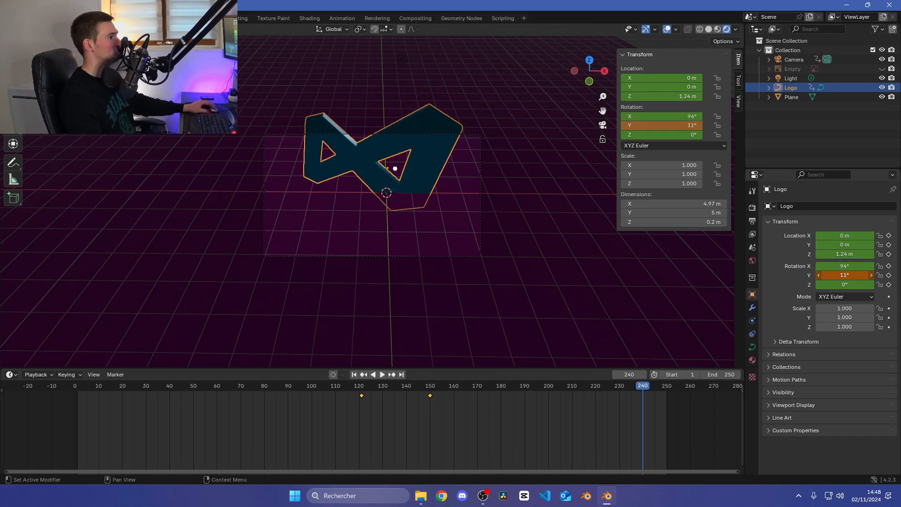
pyautogui.press('i')
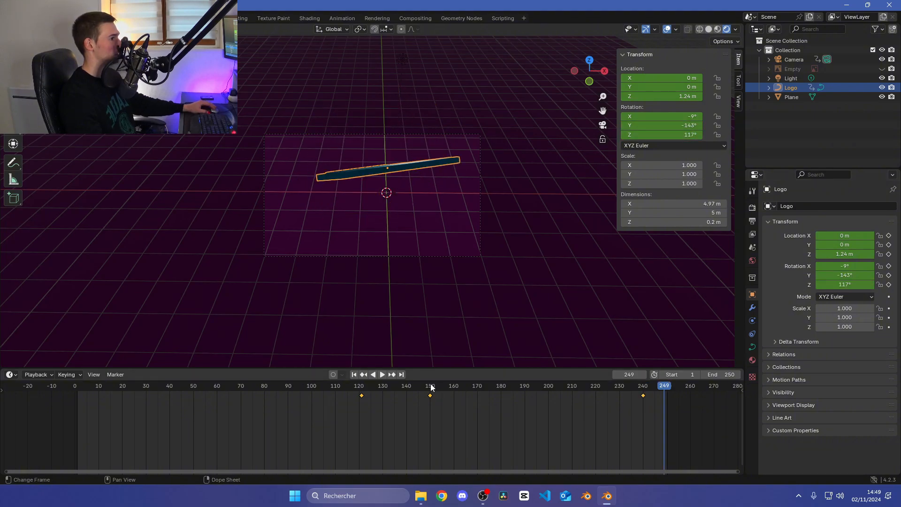
# Step: Change the logo's frame 240 rotation to about -287° on Y and 233° on Z, keyframe it, and briefly play the result
pyautogui.moveTo(431, 387); pyautogui.dragTo(642, 386)
pyautogui.moveTo(844, 266)
pyautogui.mouseDown()
pyautogui.moveTo(887, 266)
pyautogui.moveTo(833, 272)
pyautogui.mouseUp()
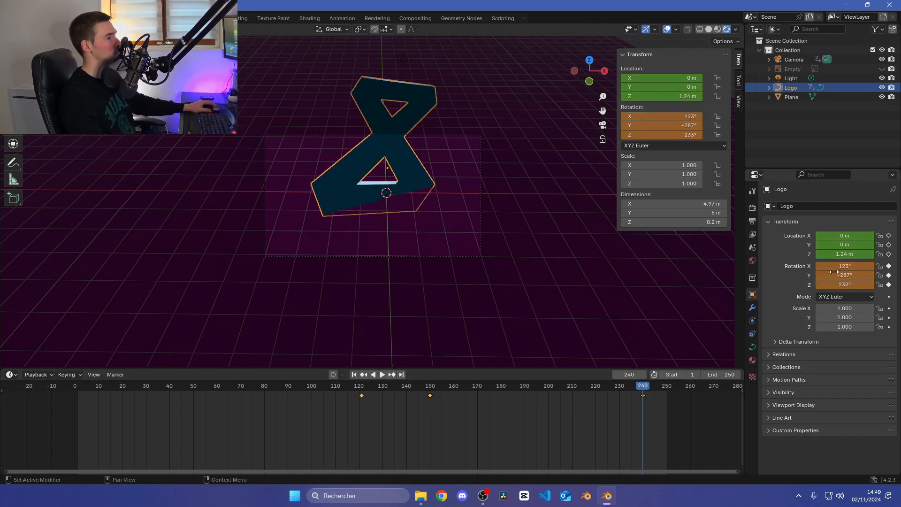
pyautogui.moveTo(366, 389); pyautogui.dragTo(392, 384)
pyautogui.press('space')
pyautogui.press('space')
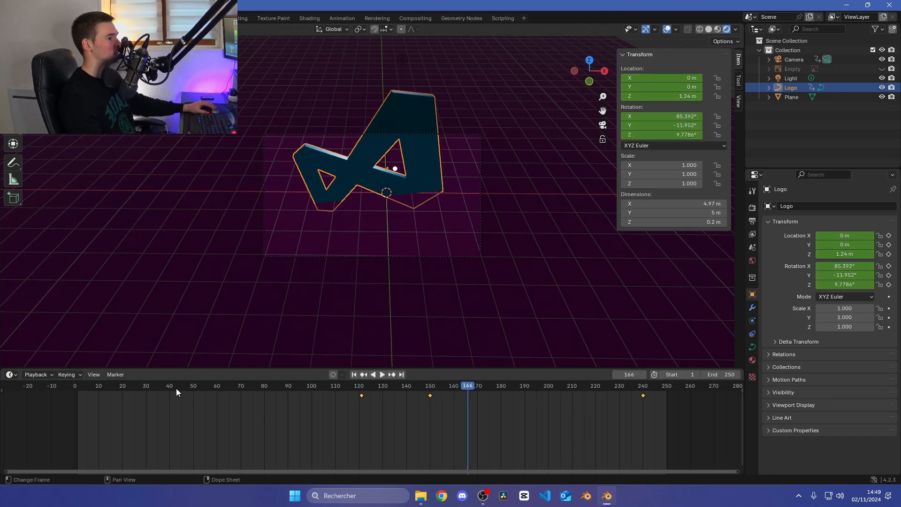
# Step: Play the whole animation from the start, and inspect the scene from outside the camera view
pyautogui.moveTo(89, 389); pyautogui.dragTo(75, 389)
pyautogui.press('space')
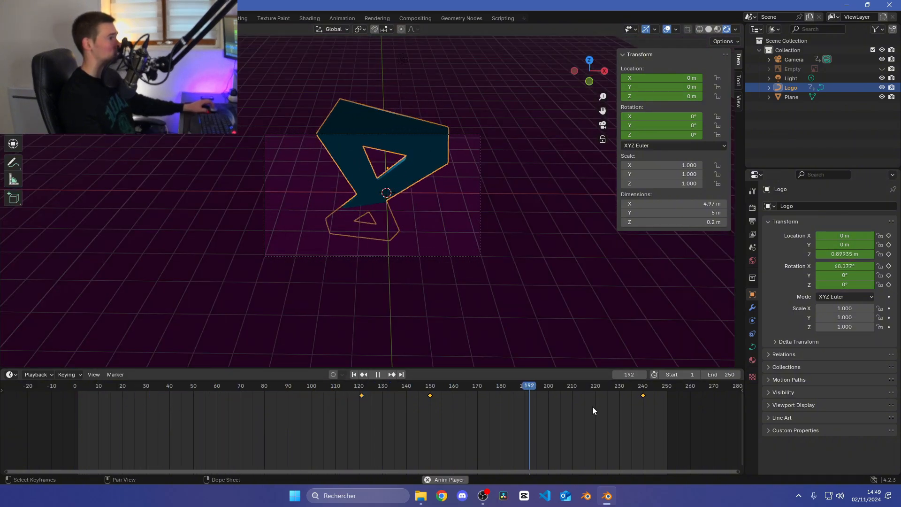
pyautogui.press('Escape')
pyautogui.press('space')
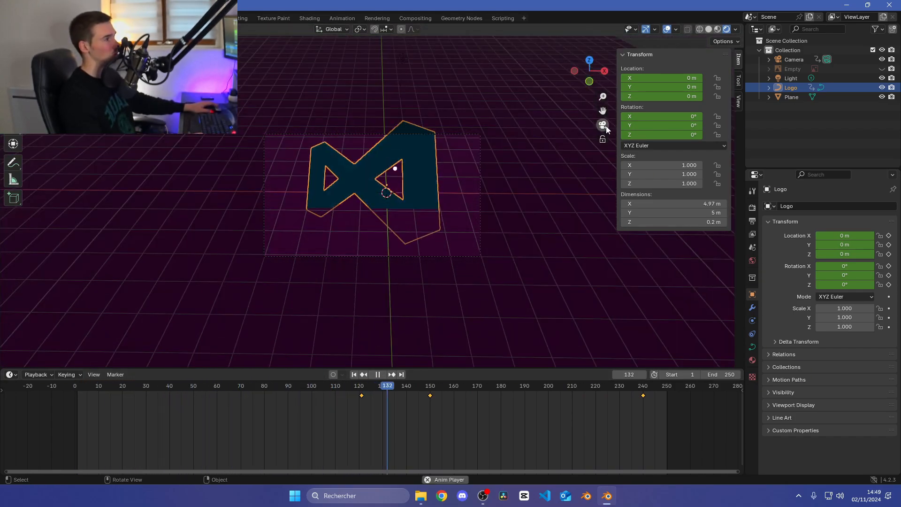
pyautogui.press('space')
pyautogui.click(606, 126)
pyautogui.scroll(-1, 452, 207)
pyautogui.moveTo(452, 207); pyautogui.dragTo(517, 233, button='middle')
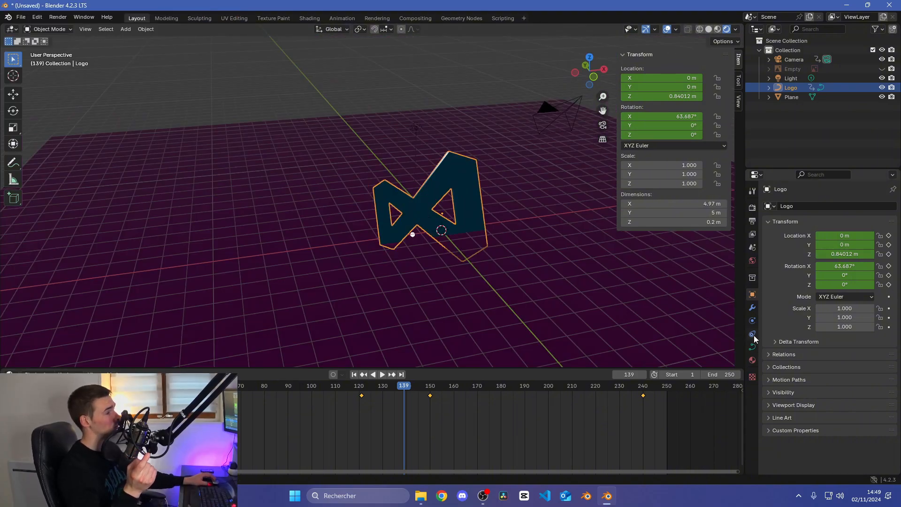
# Step: Set the render output folder to A- Tiktok
pyautogui.click(752, 280)
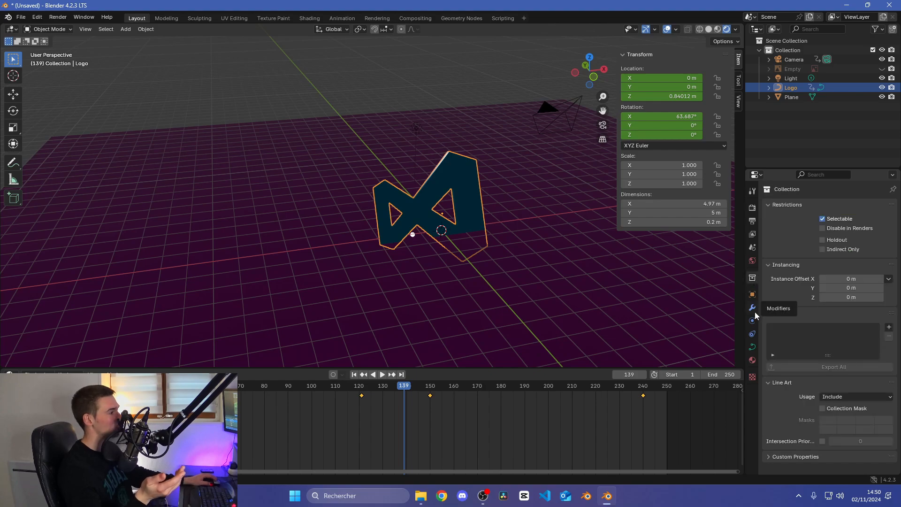
pyautogui.click(752, 220)
pyautogui.scroll(-4, 784, 294)
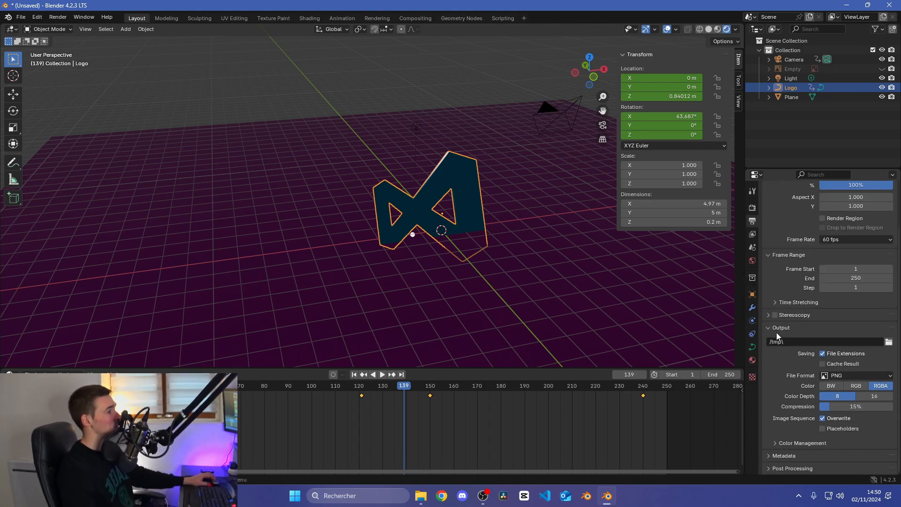
pyautogui.click(888, 342)
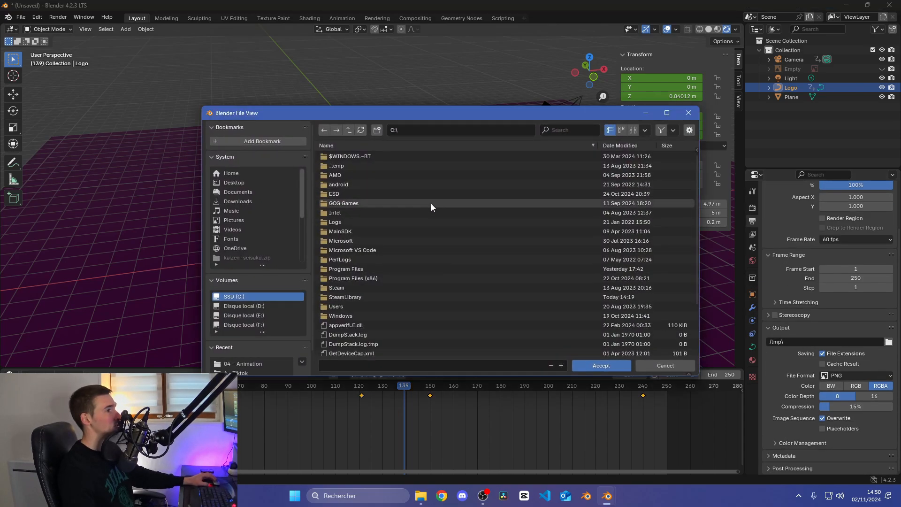
pyautogui.scroll(-2, 262, 208)
pyautogui.click(253, 229)
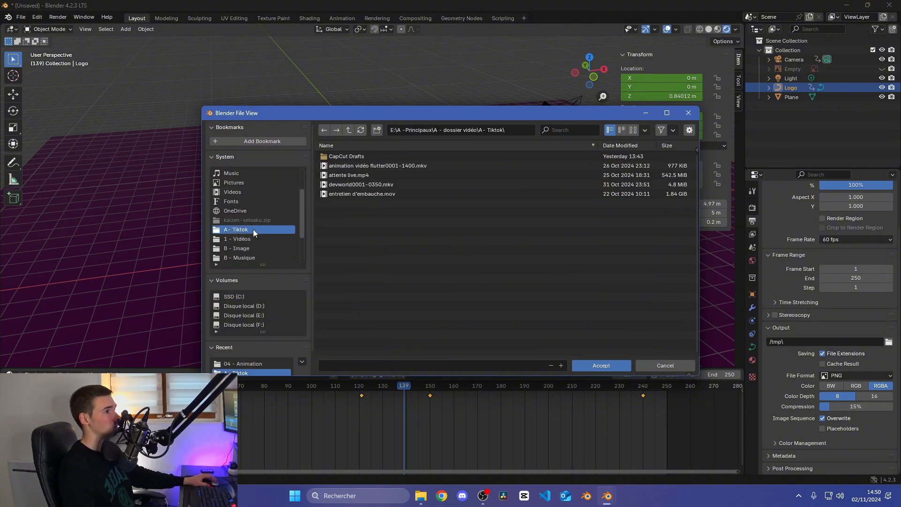
pyautogui.click(602, 365)
# Step: Set the output file format to FFmpeg Video and expand the output's colour management settings
pyautogui.click(856, 375)
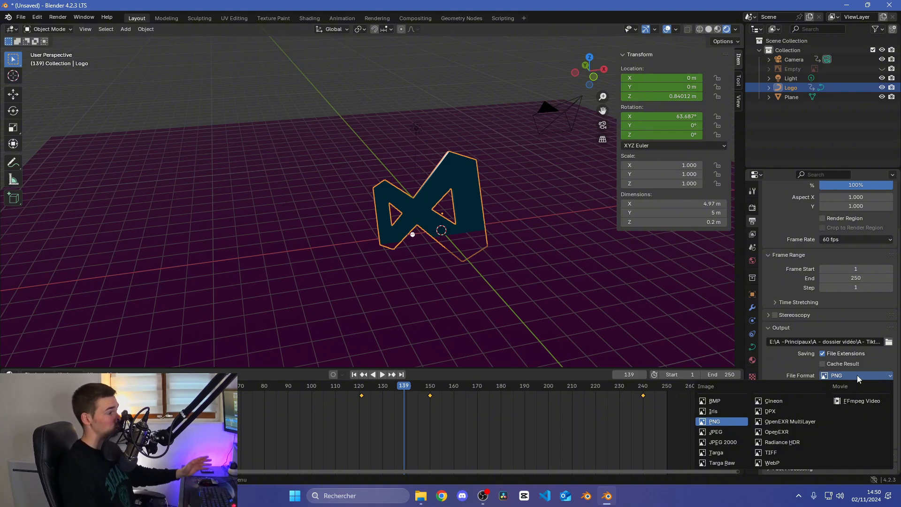
pyautogui.click(862, 400)
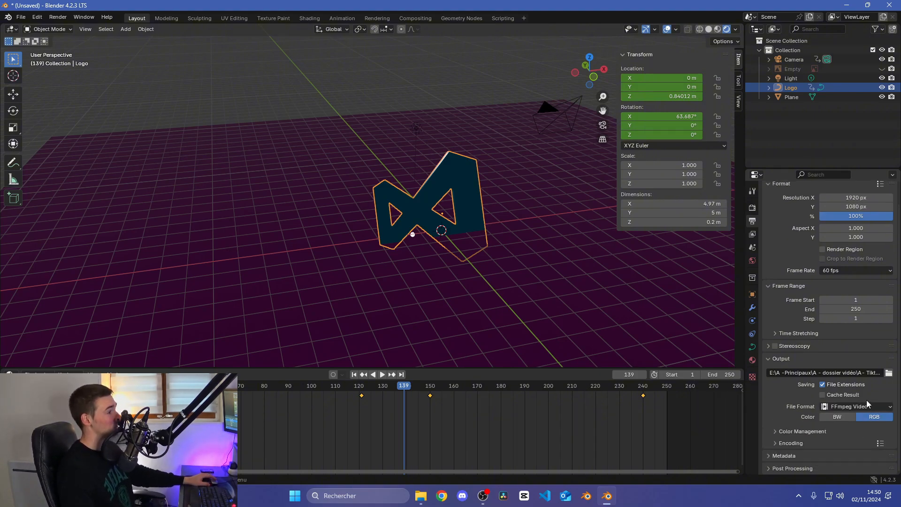
pyautogui.scroll(-2, 773, 430)
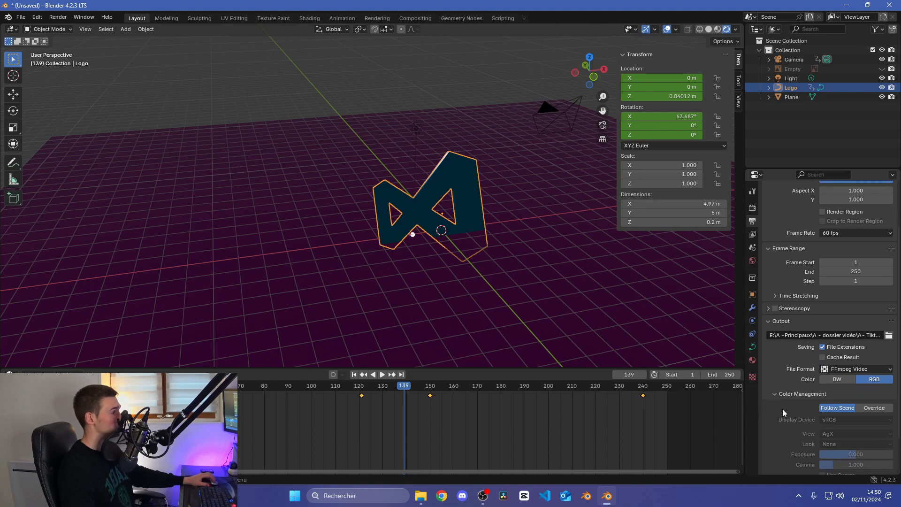
# Step: Collapse the output's colour management settings and expand its encoding settings
pyautogui.scroll(2, 779, 403)
pyautogui.click(774, 443)
pyautogui.scroll(-4, 789, 417)
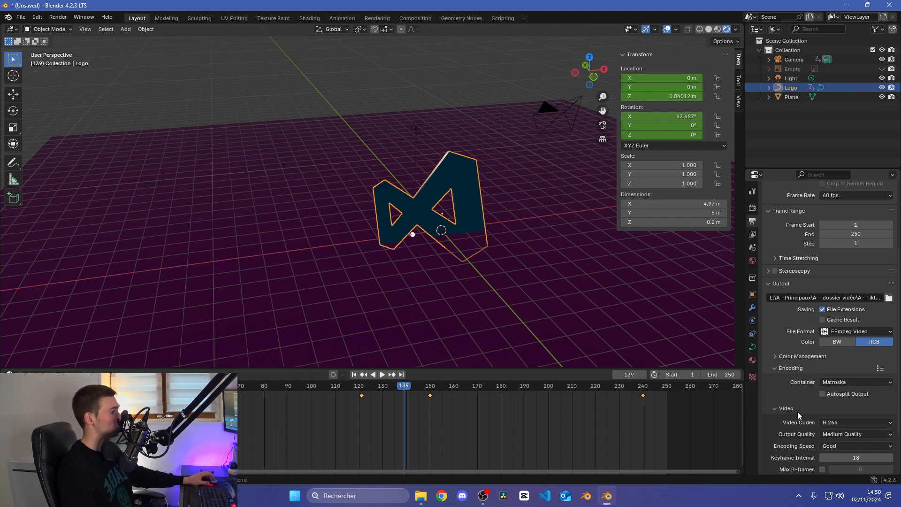
pyautogui.scroll(-2, 858, 399)
pyautogui.click(771, 330)
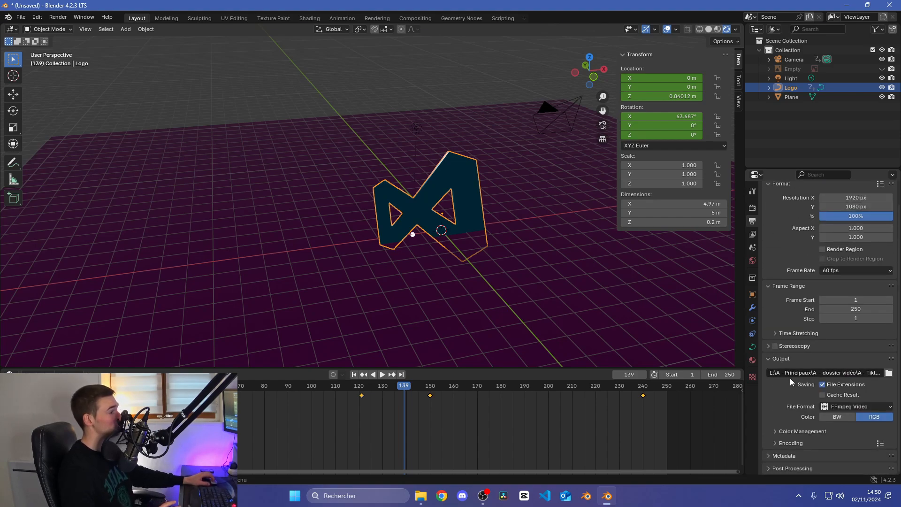
# Step: Examine the available video codec, output quality and encoding speed options for the FFmpeg output, keeping H.264, Medium Quality and Good
pyautogui.click(853, 364)
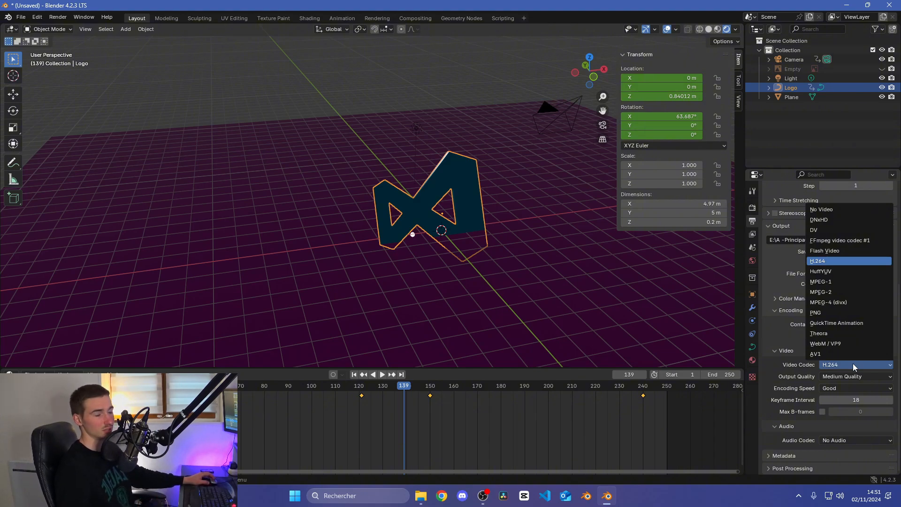
pyautogui.click(854, 376)
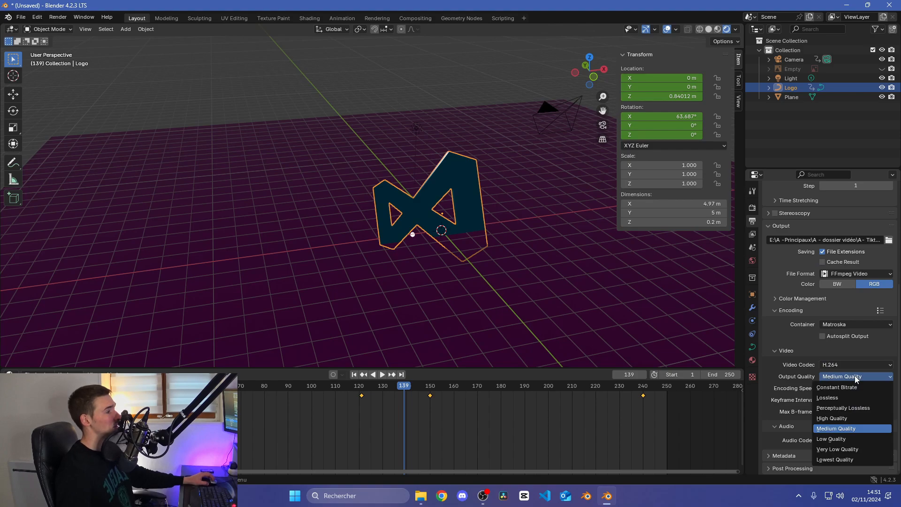
pyautogui.click(828, 376)
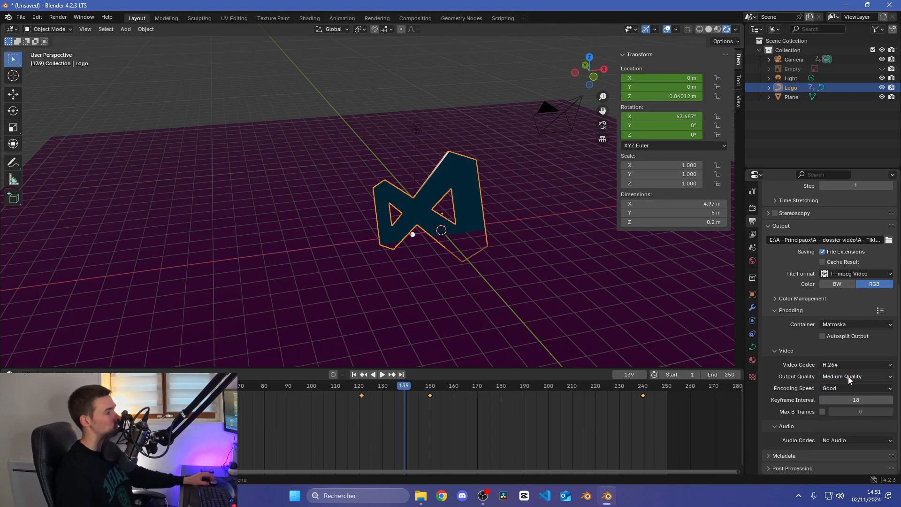
pyautogui.click(848, 376)
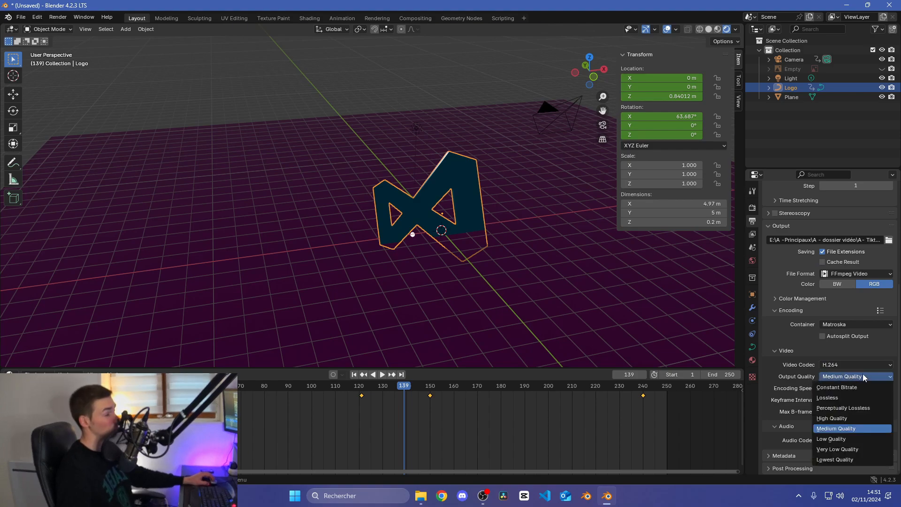
pyautogui.click(862, 377)
pyautogui.click(848, 388)
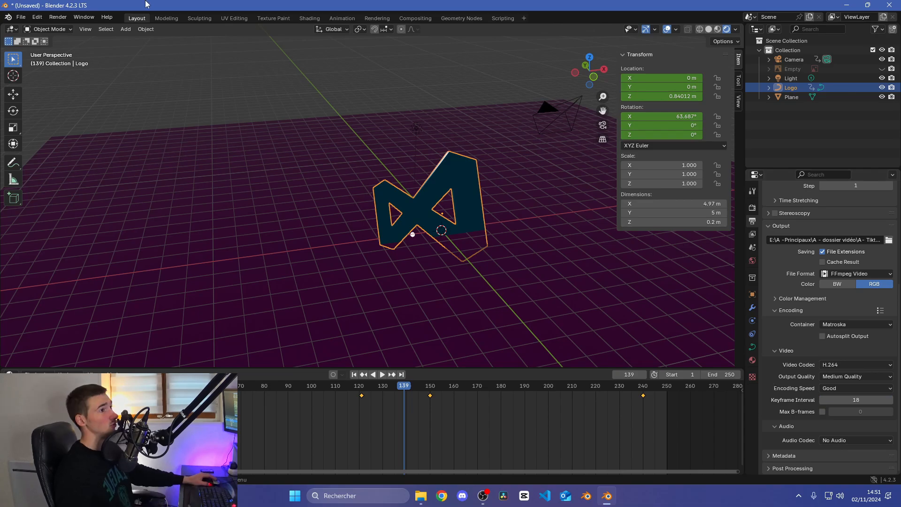
# Step: Start rendering the full animation to the configured video output
pyautogui.click(53, 19)
pyautogui.click(67, 36)
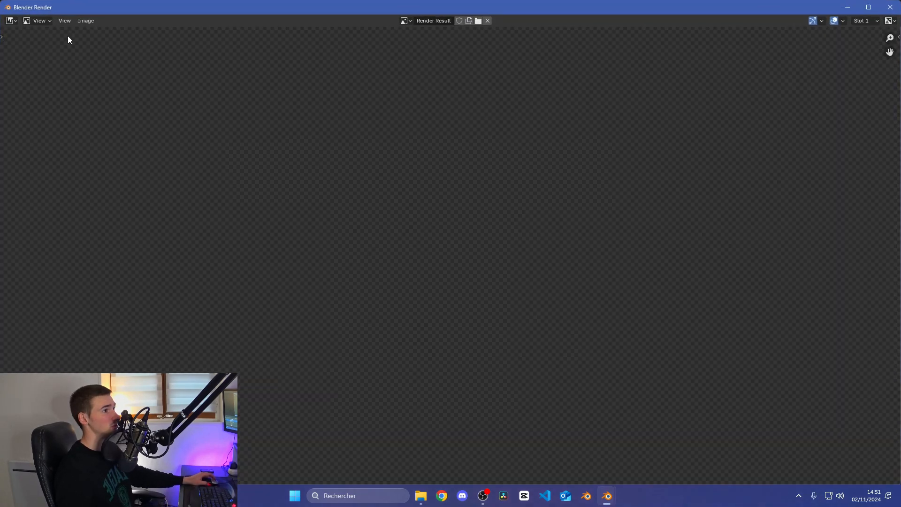